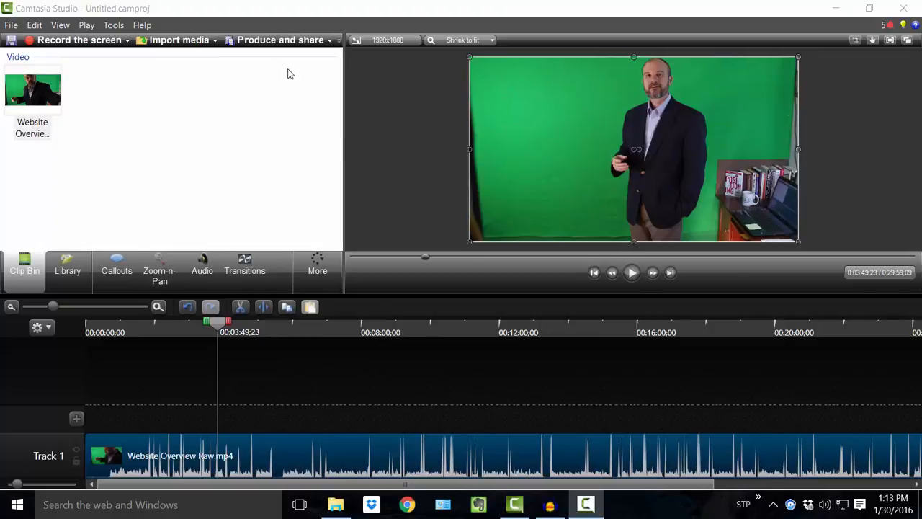
# - Set up producing the project with custom production settings and the MP3 audio-only format
pyautogui.click(277, 42)
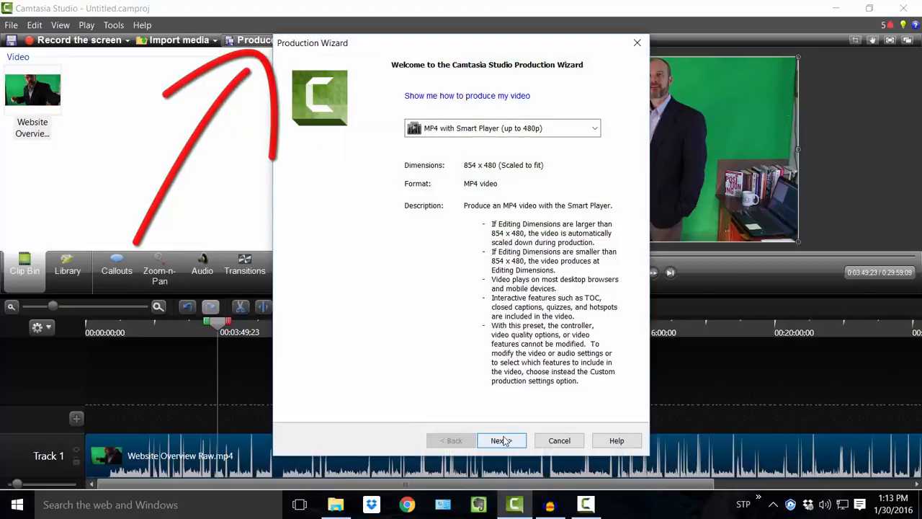
pyautogui.click(580, 130)
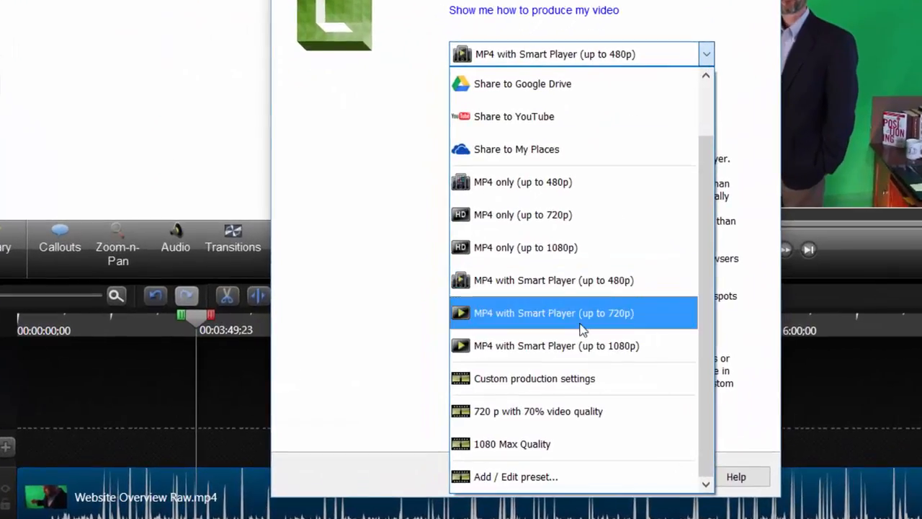
pyautogui.click(601, 381)
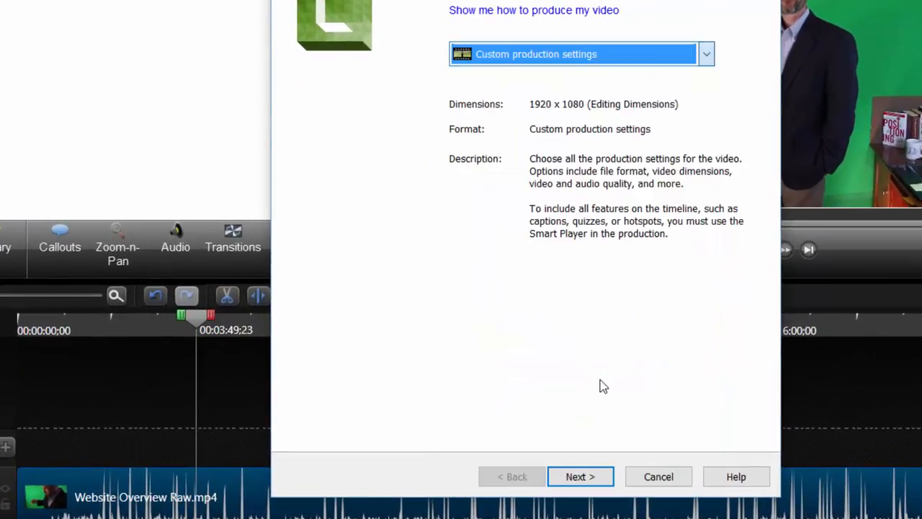
pyautogui.click(598, 476)
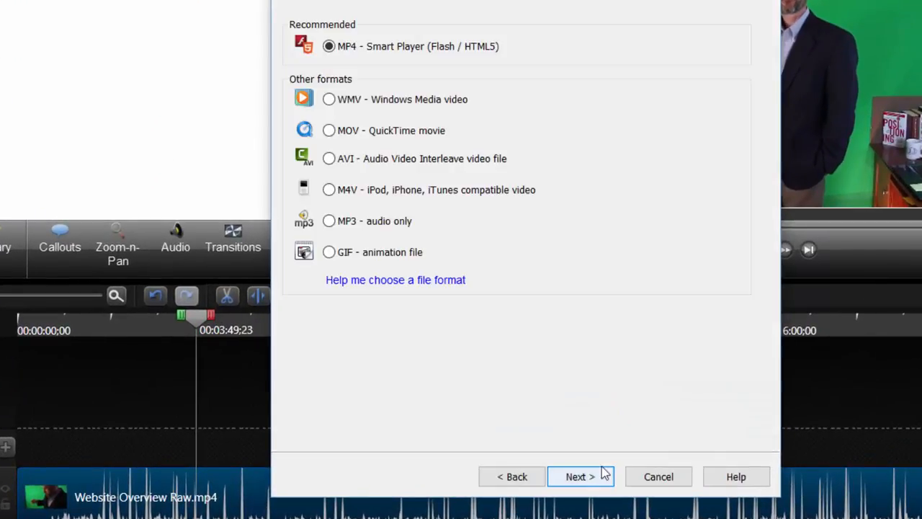
pyautogui.click(329, 221)
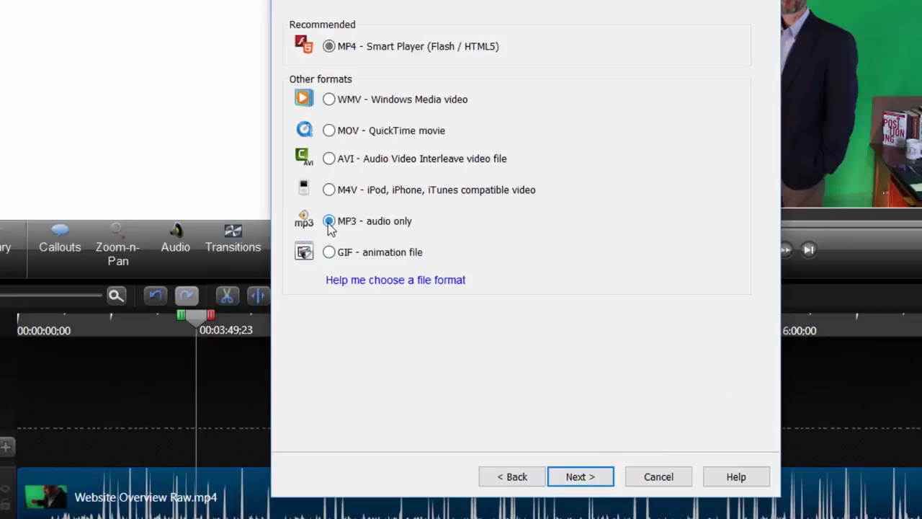
pyautogui.click(589, 482)
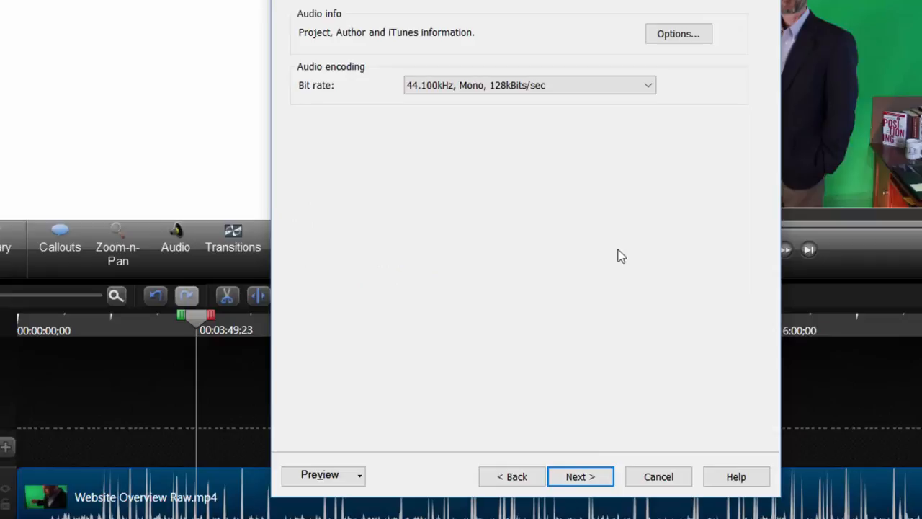
# - Accept the audio encoding settings and name the production "Websites Audio"
pyautogui.click(580, 479)
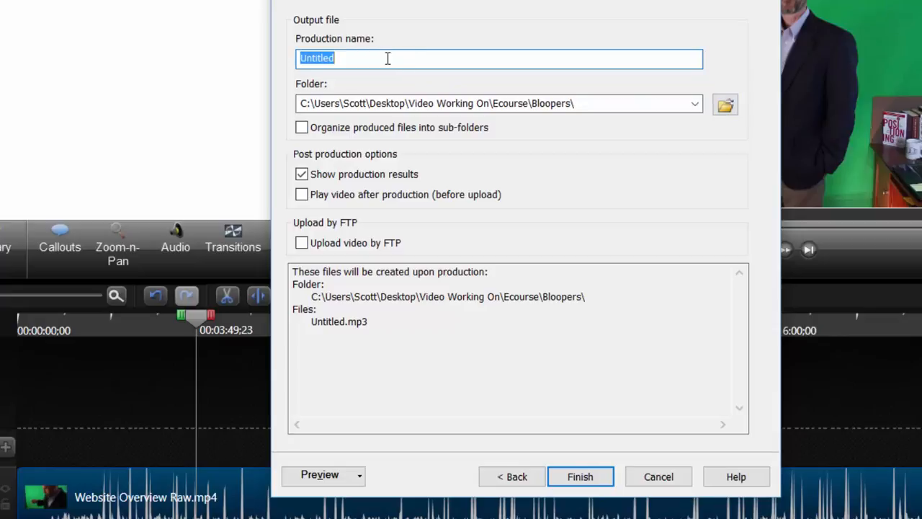
pyautogui.write('We')
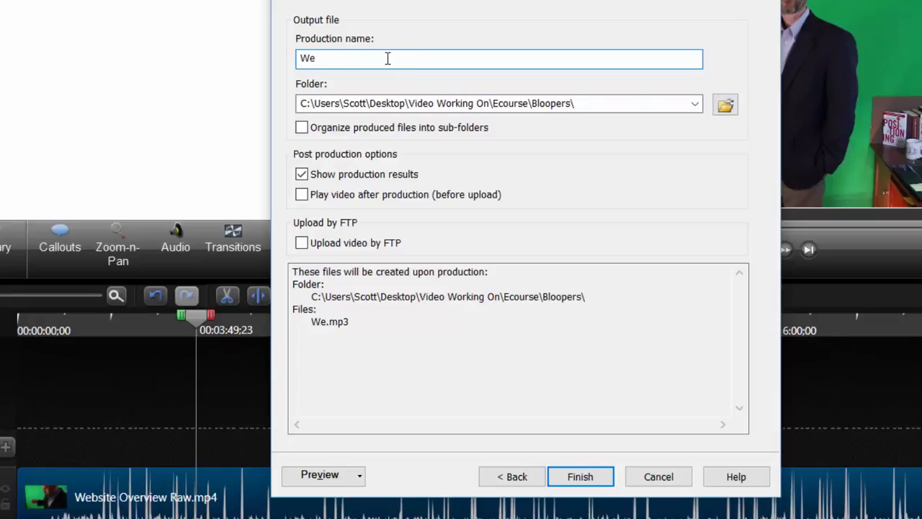
pyautogui.write('bsites')
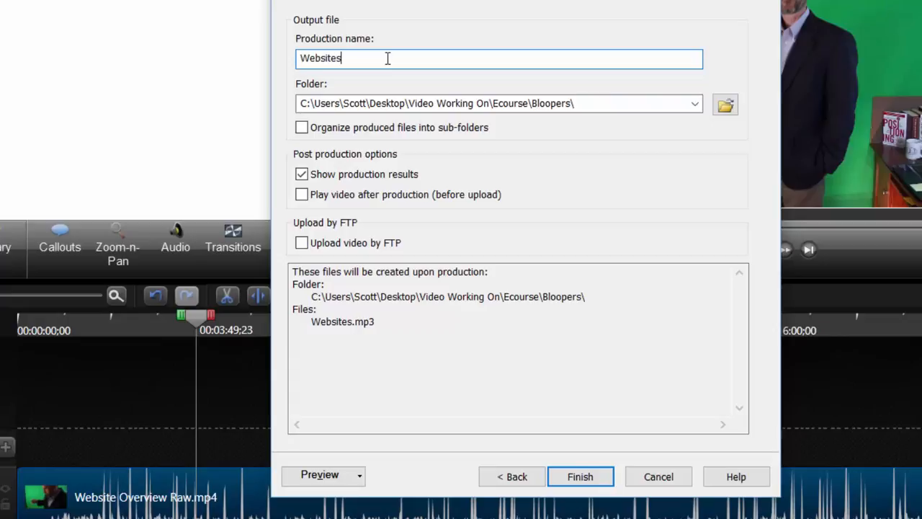
pyautogui.write(' Audi')
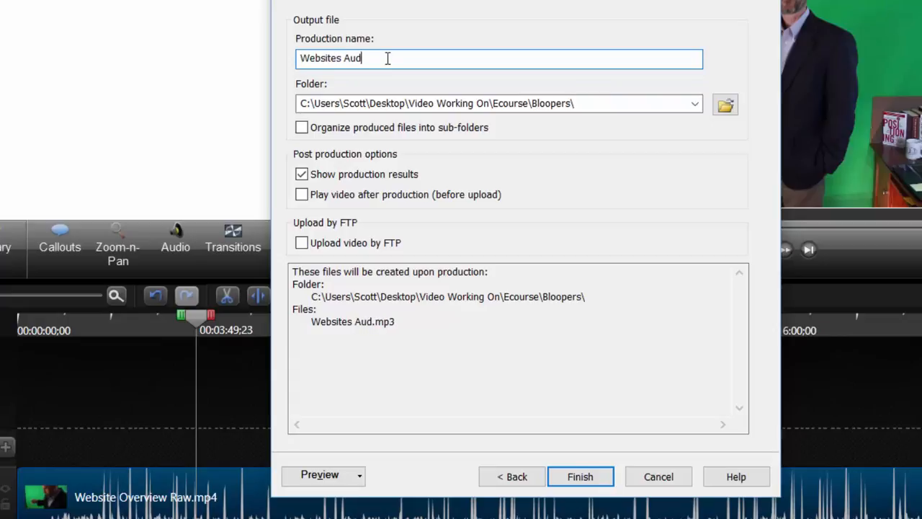
pyautogui.write('o')
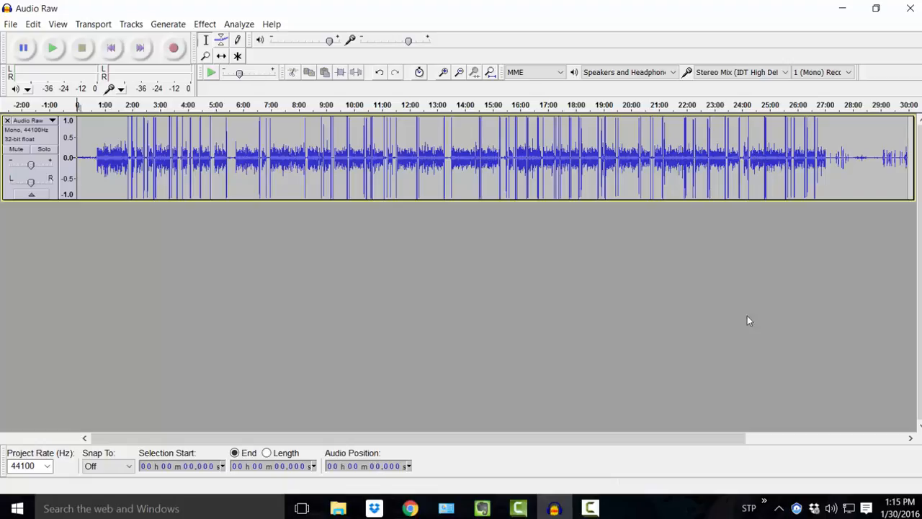
# - In Audacity, select a quiet stretch near the end of the Audio Raw track, from about 28:31 to 28:46
pyautogui.click(871, 162)
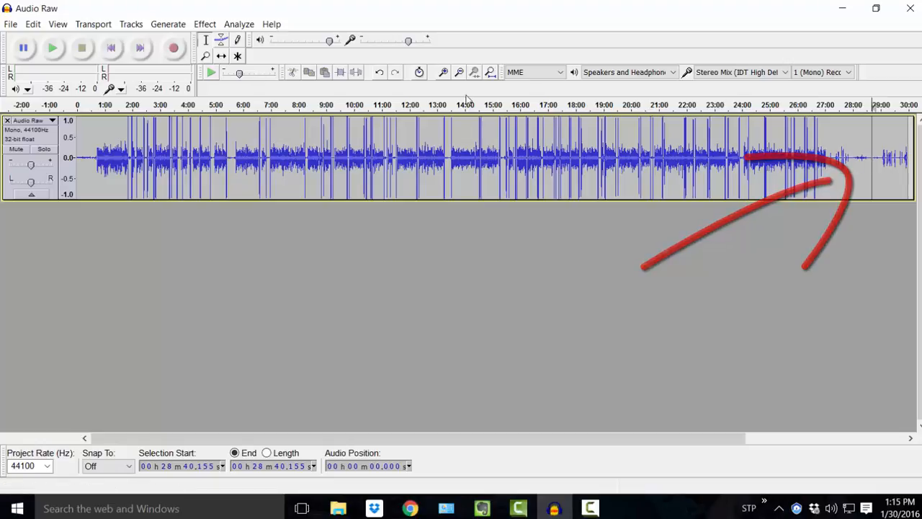
pyautogui.click(443, 72)
pyautogui.click(443, 72)
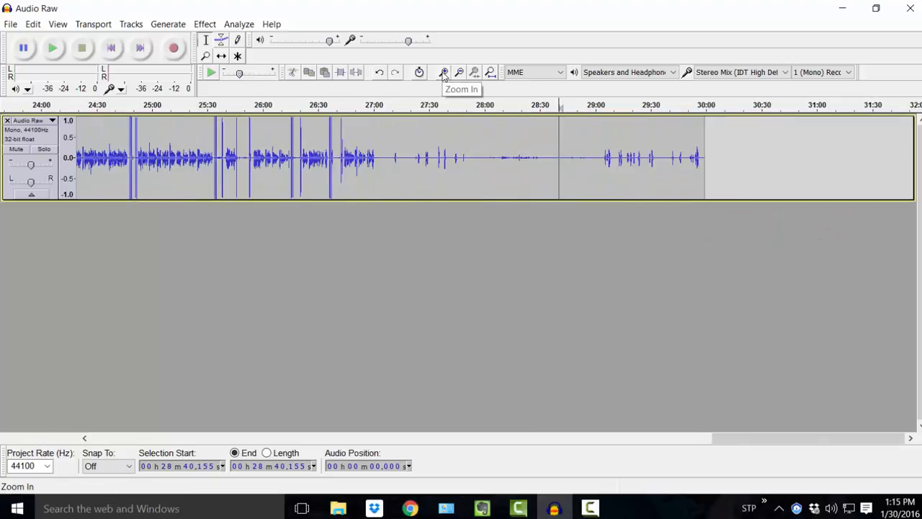
pyautogui.click(442, 72)
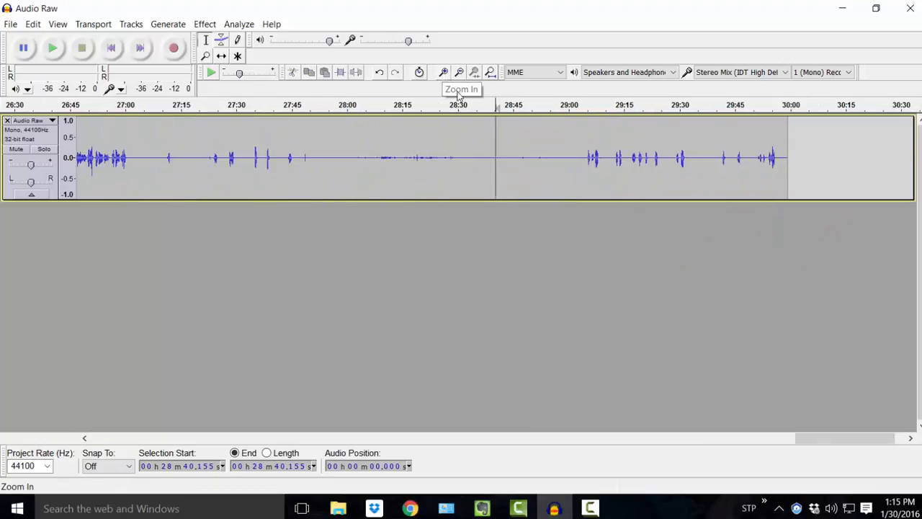
pyautogui.click(462, 177)
pyautogui.moveTo(462, 176); pyautogui.dragTo(516, 183)
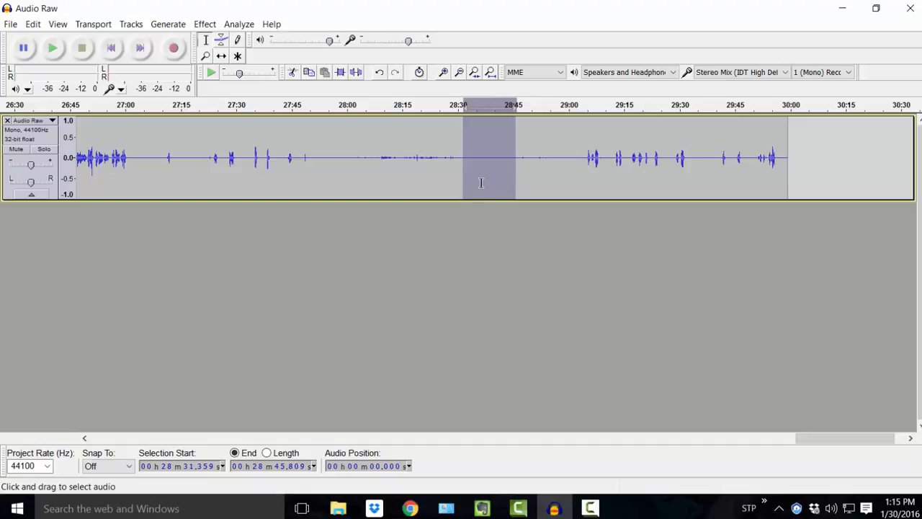
# - Examine the Noise Removal settings for the selected quiet stretch and close them without applying the effect
pyautogui.click(205, 25)
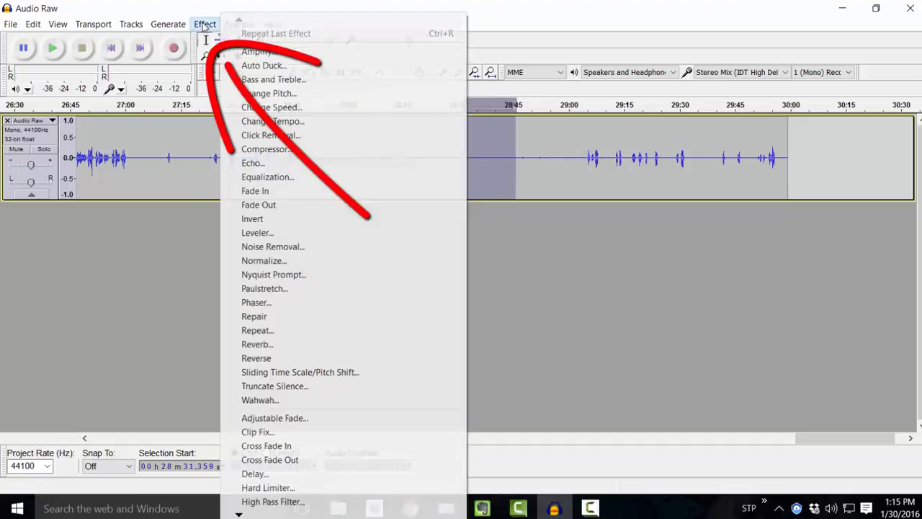
pyautogui.click(273, 246)
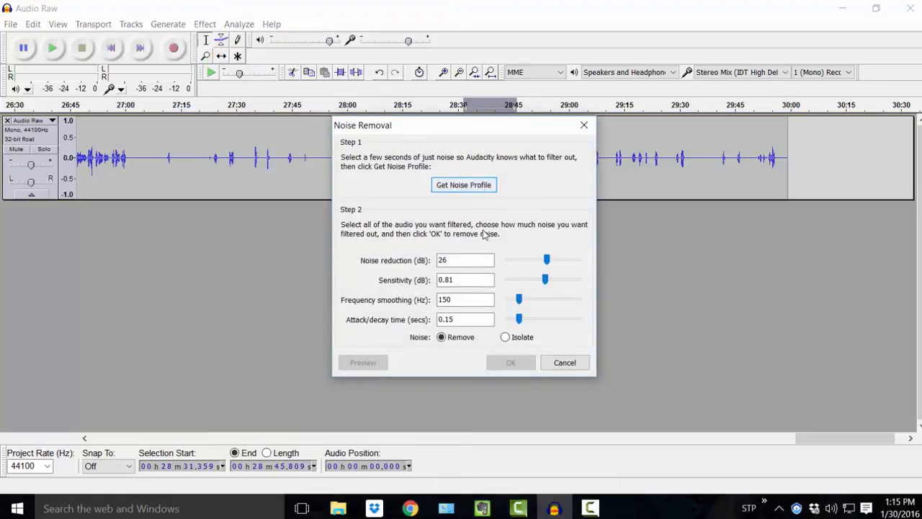
pyautogui.click(564, 363)
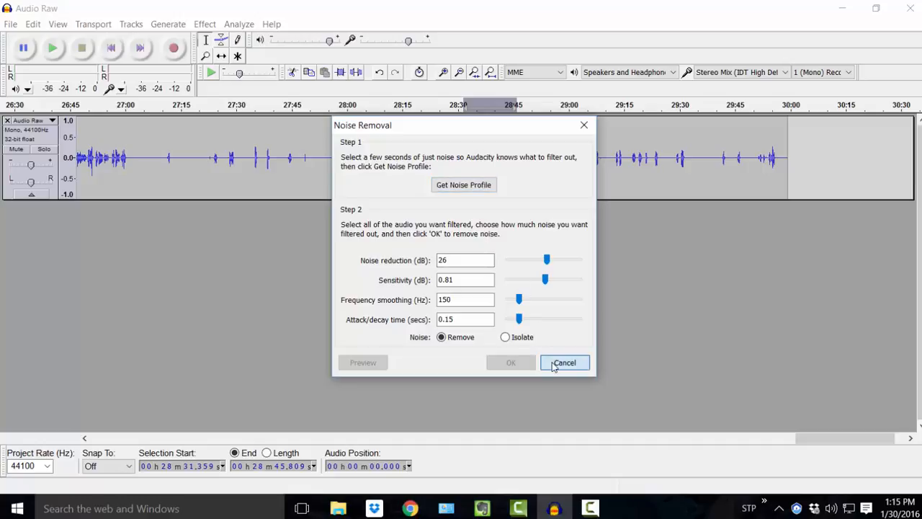
# - Select the entire Audio Raw track
pyautogui.click(437, 164)
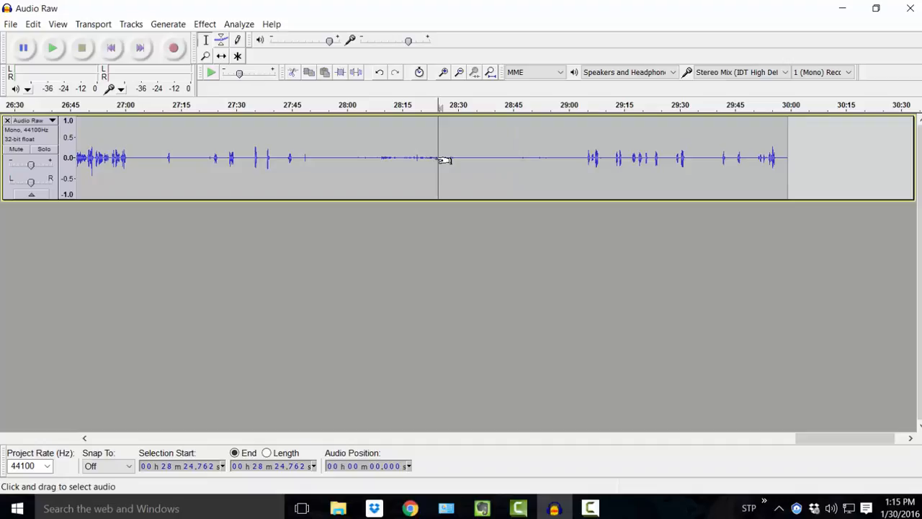
pyautogui.hotkey('ctrl', 'a')
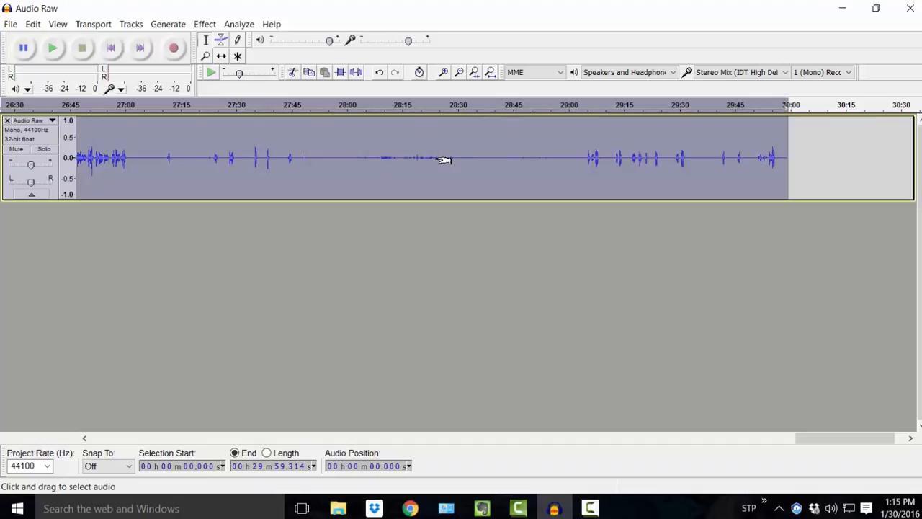
pyautogui.click(203, 24)
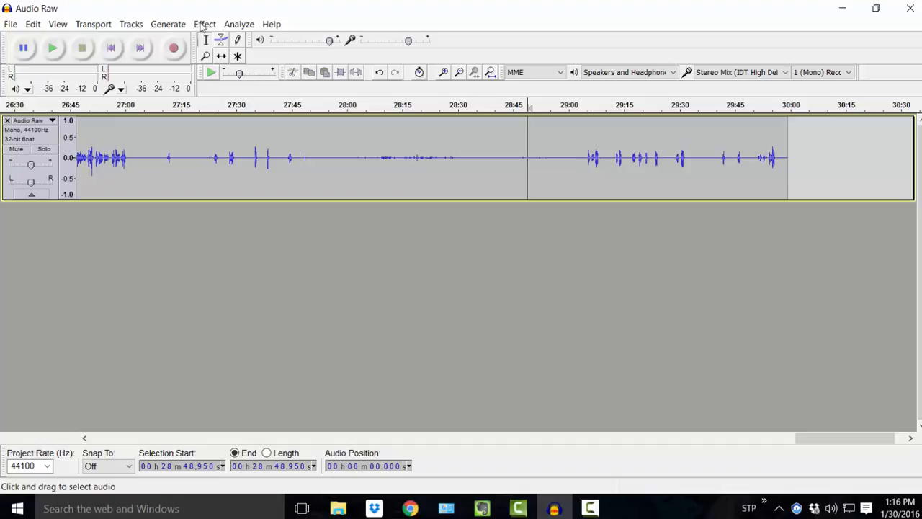
pyautogui.click(471, 157)
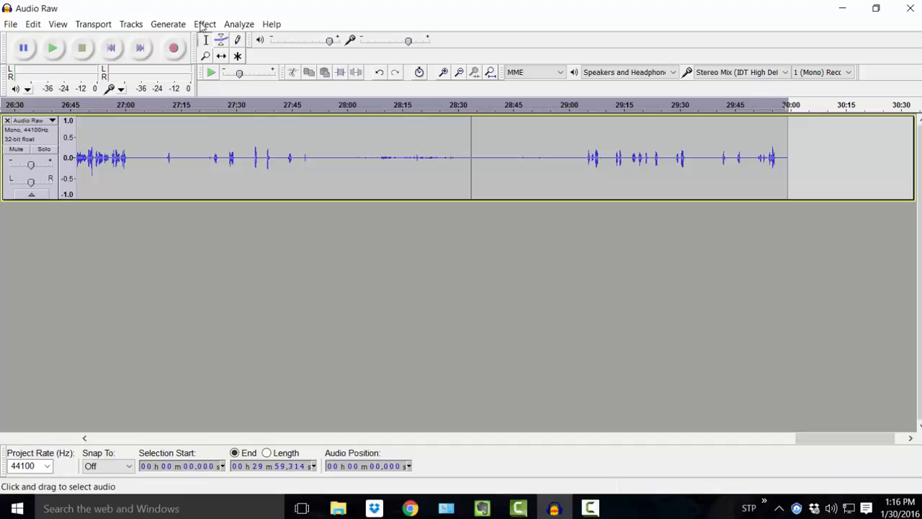
pyautogui.hotkey('ctrl', 'a')
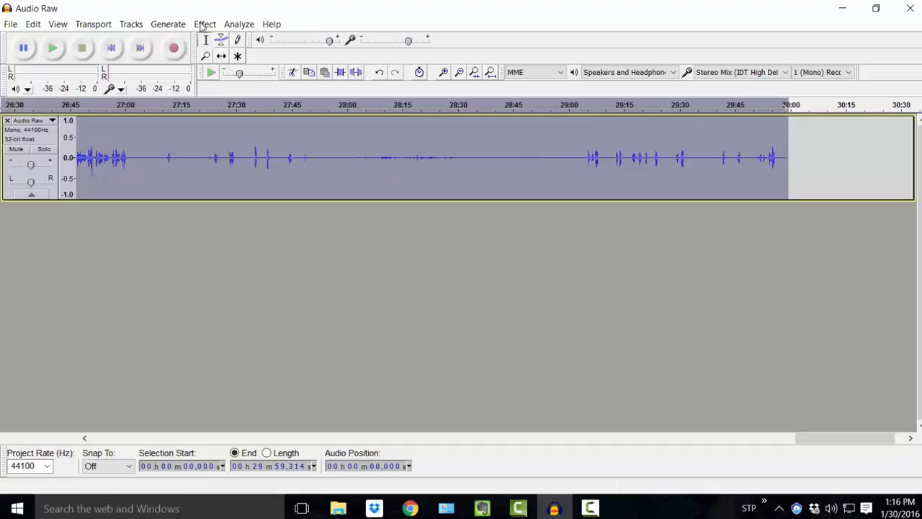
# - Use the Change Tempo effect on the selected audio with a percent change of 10
pyautogui.click(204, 24)
pyautogui.press('Down')
pyautogui.press('Down')
pyautogui.press('Down')
pyautogui.press('Down')
pyautogui.press('Down')
pyautogui.press('Down')
pyautogui.press('Down')
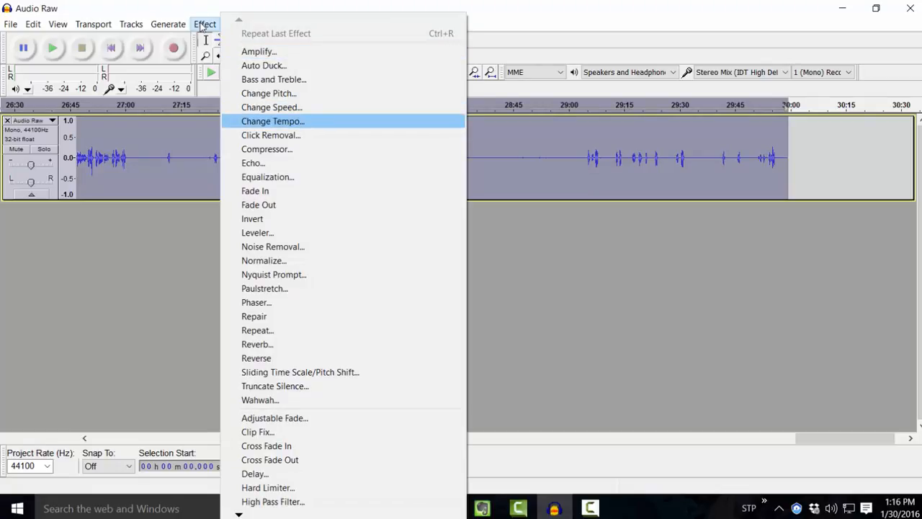
pyautogui.press('Up')
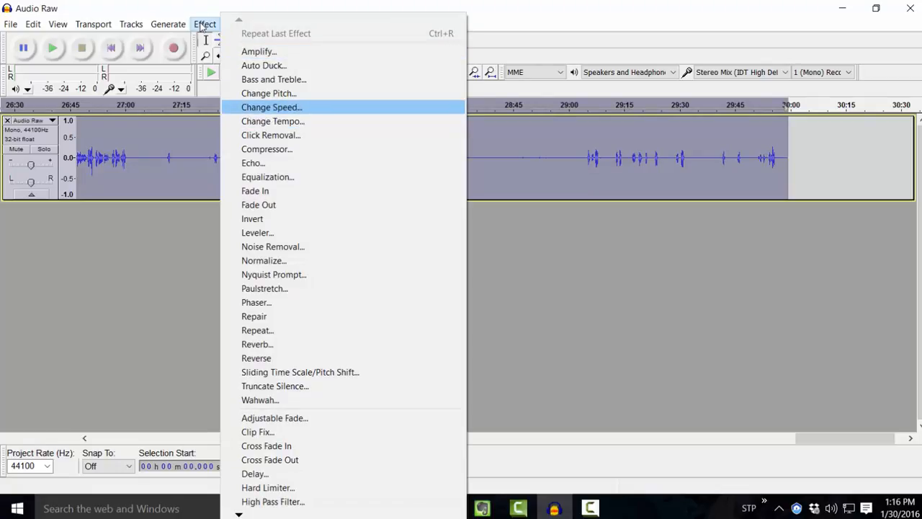
pyautogui.press('Down')
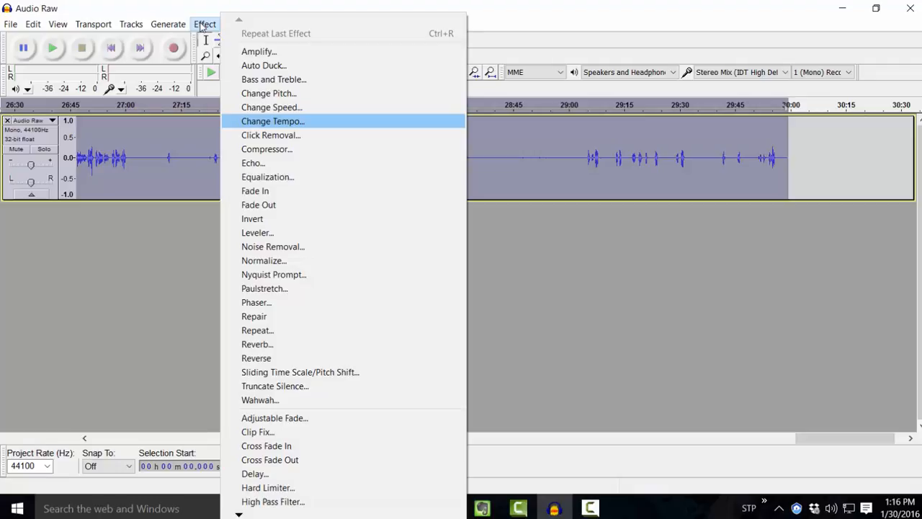
pyautogui.press('Return')
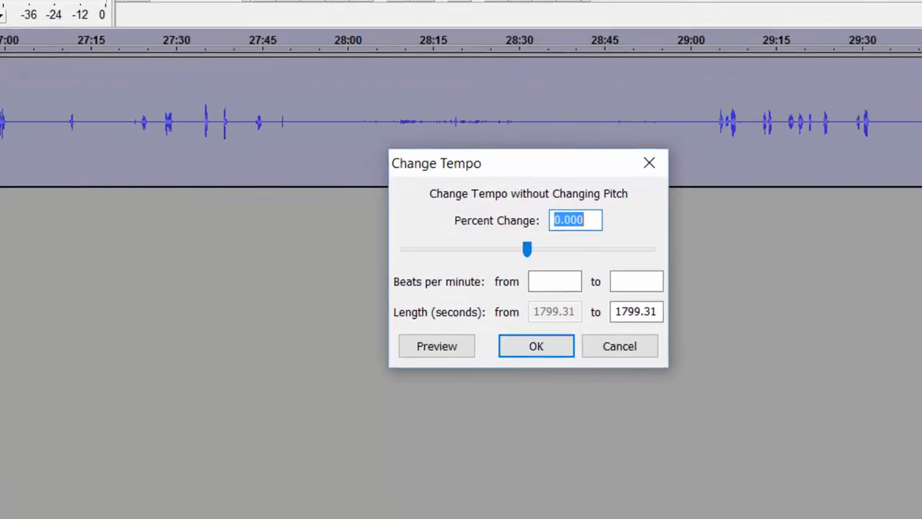
pyautogui.write('10')
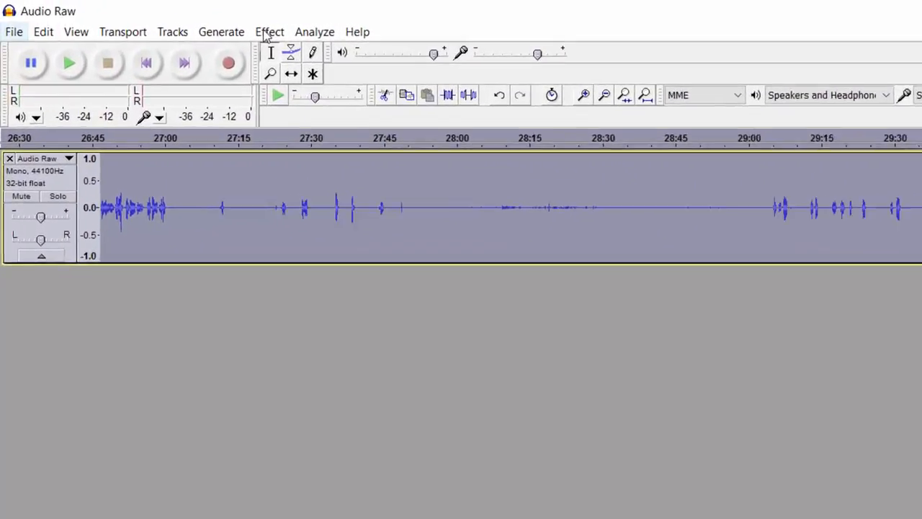
# - Start an audio export of the Audio Raw project
pyautogui.hotkey('alt', 'f')
pyautogui.press('Down')
pyautogui.press('Down')
pyautogui.press('Down')
pyautogui.press('Down')
pyautogui.press('Down')
pyautogui.press('Down')
pyautogui.press('Down')
pyautogui.press('Down')
pyautogui.press('Down')
pyautogui.press('Down')
pyautogui.press('Down')
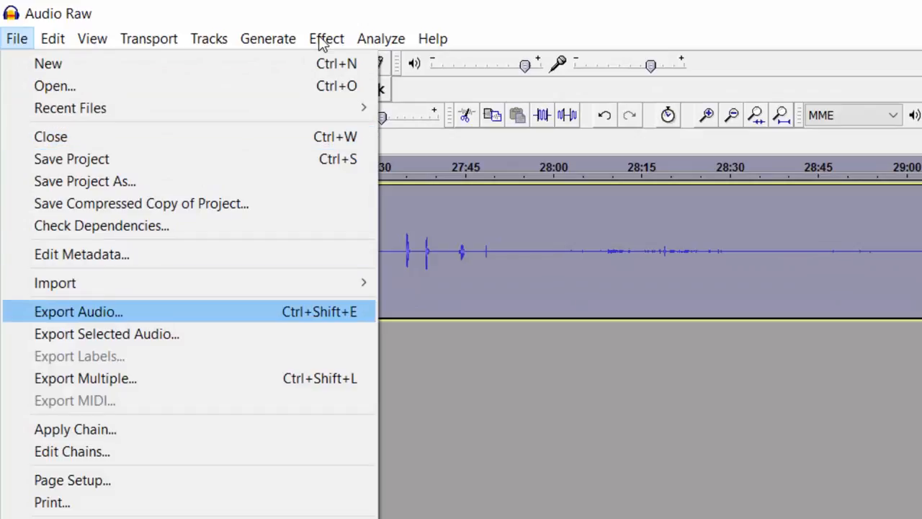
pyautogui.press('Return')
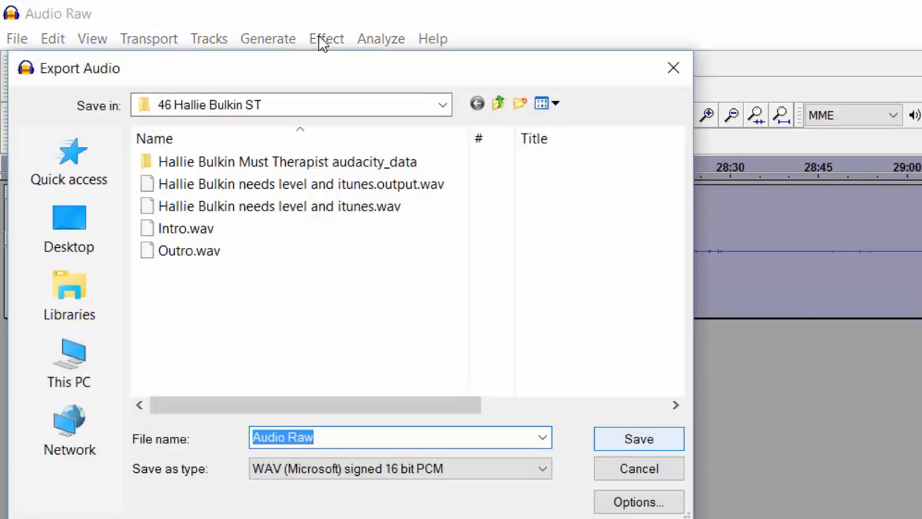
# - Try naming the audio export Website Audio 10 percent faster in the STP Podcasts folder, and cancel the export
pyautogui.press('Tab')
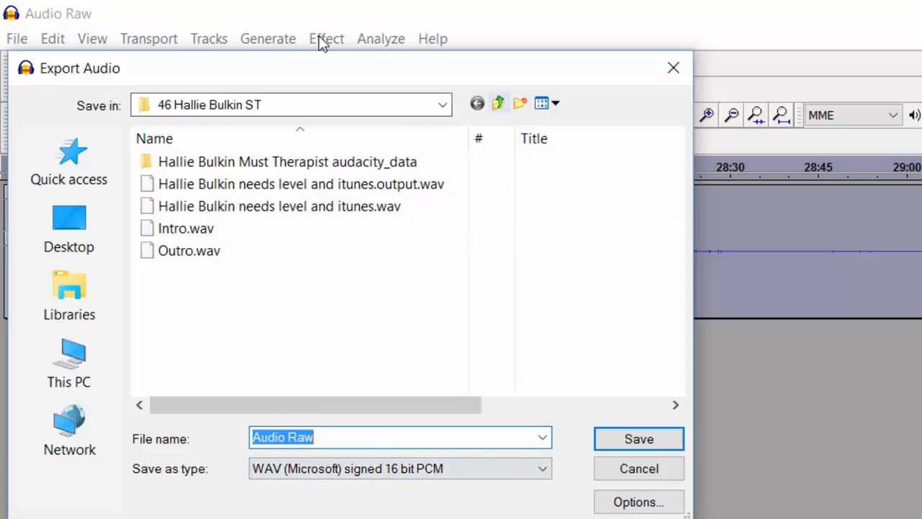
pyautogui.click(499, 103)
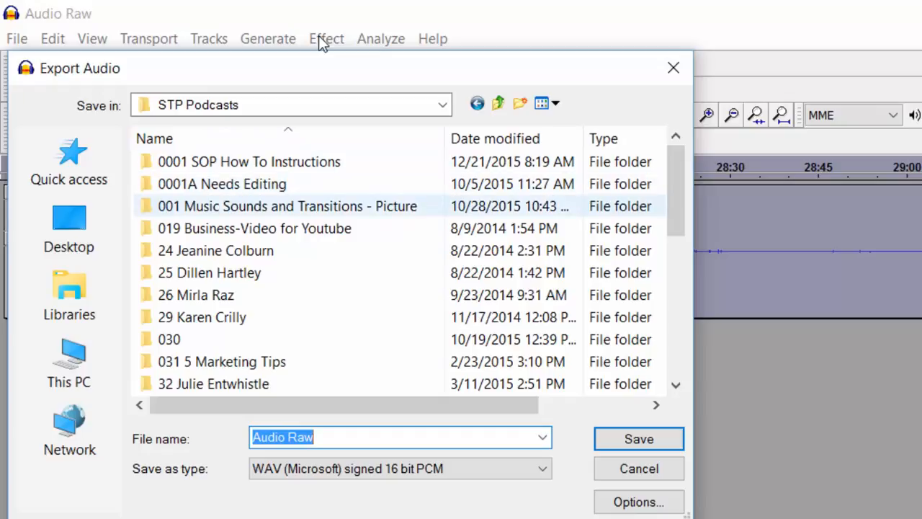
pyautogui.press('BackSpace')
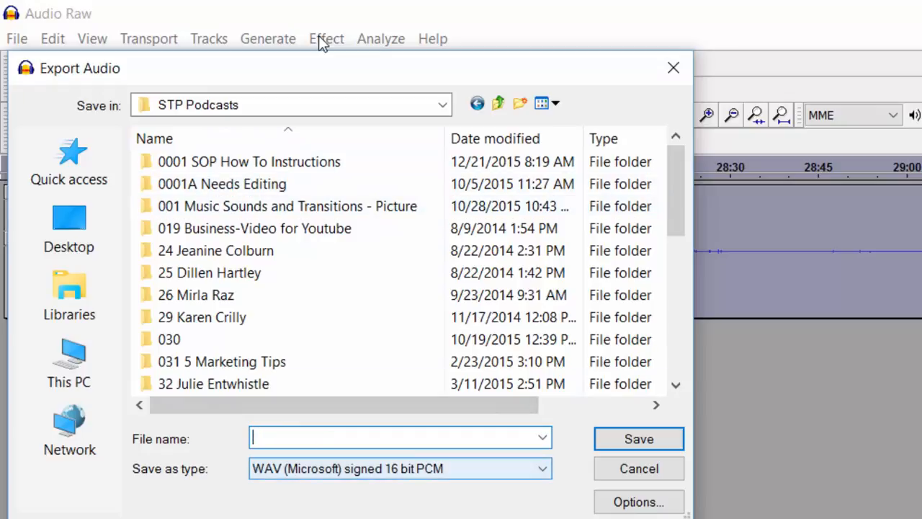
pyautogui.write('Website Aud')
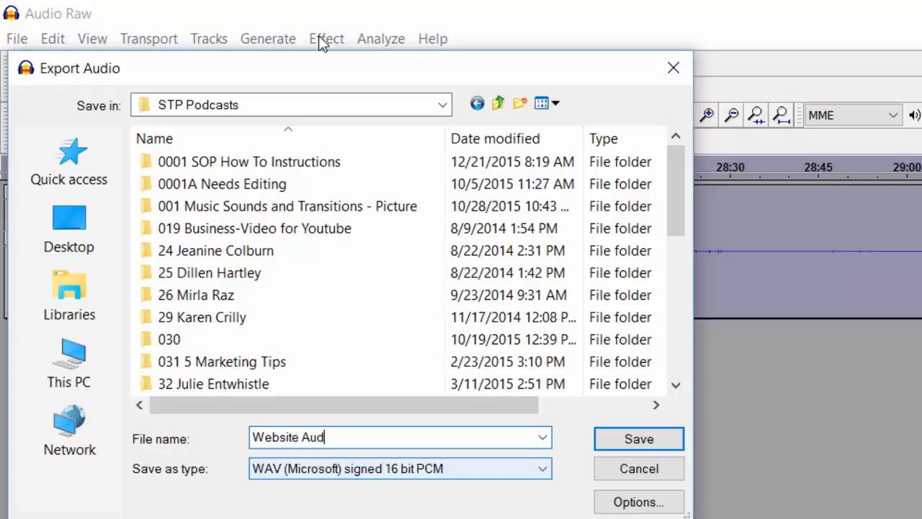
pyautogui.write('io 10 percent f')
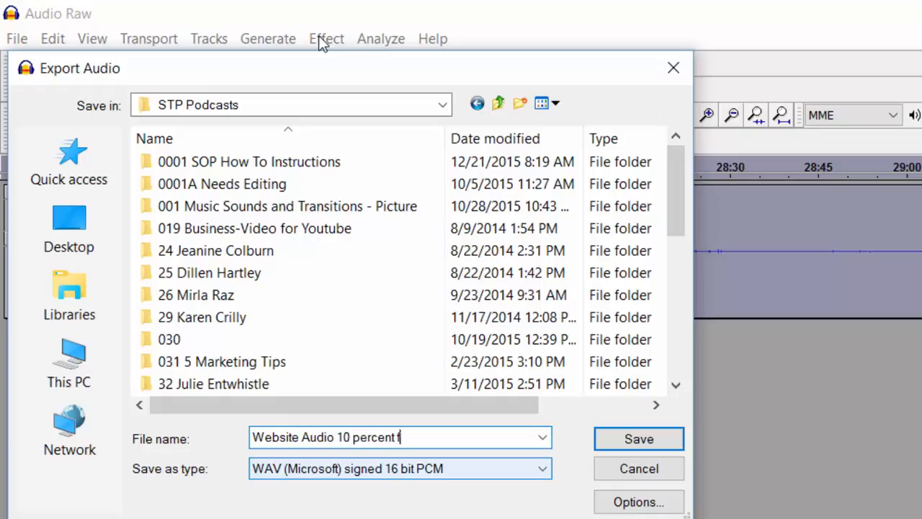
pyautogui.write('aster')
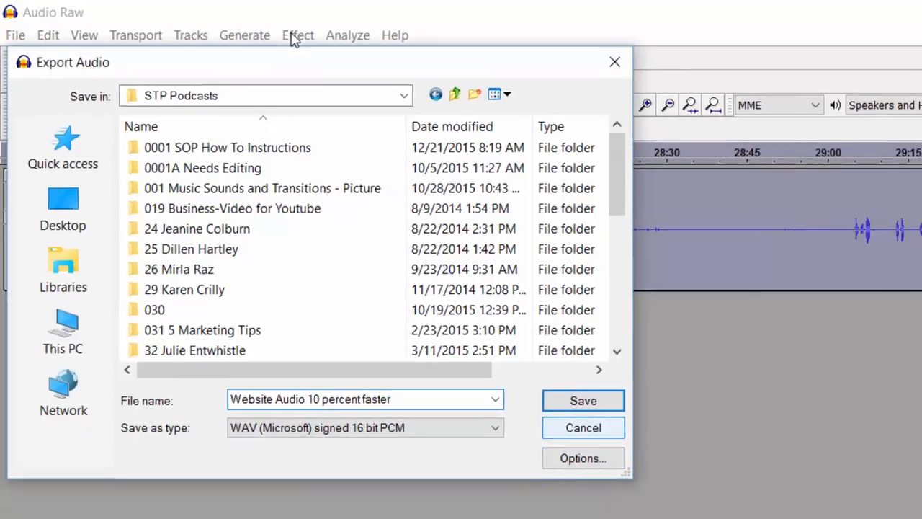
pyautogui.click(639, 469)
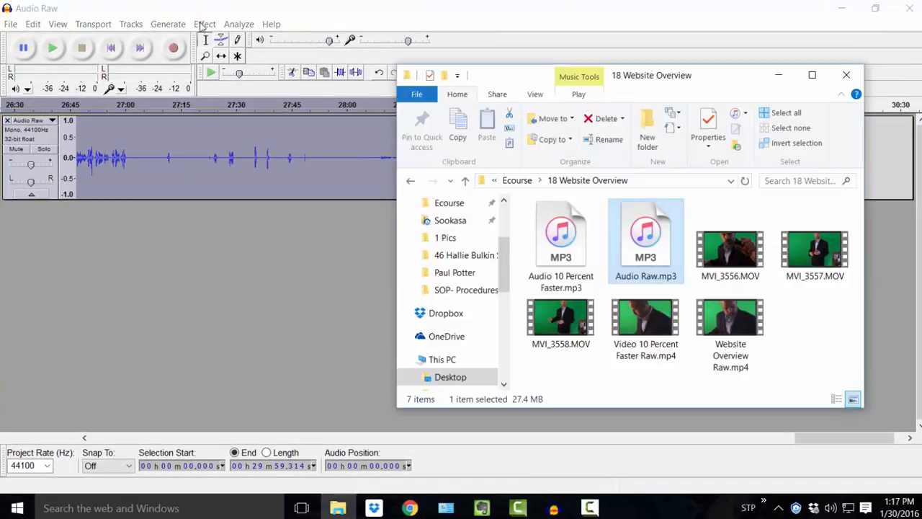
# - Select Audio 10 Percent Faster.mp3 in the 18 Website Overview folder and switch to Camtasia Studio
pyautogui.press('Left')
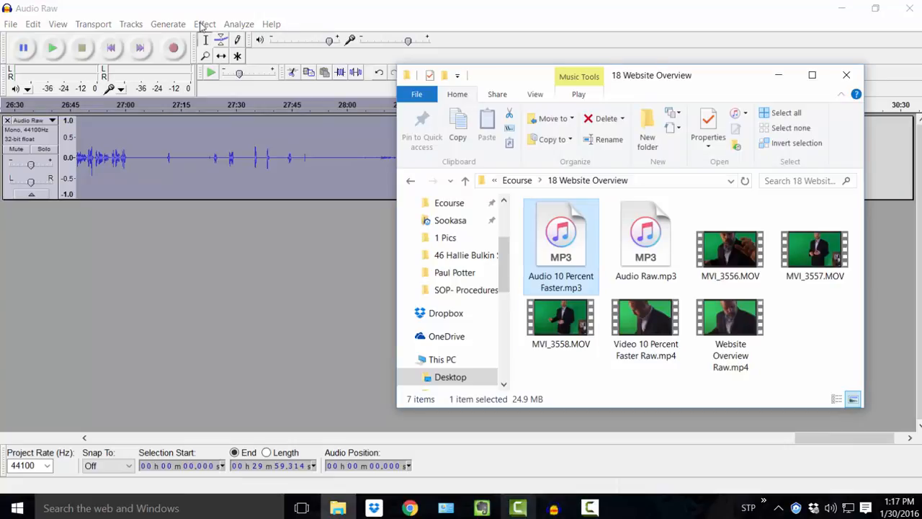
pyautogui.hotkey('alt', 'Tab')
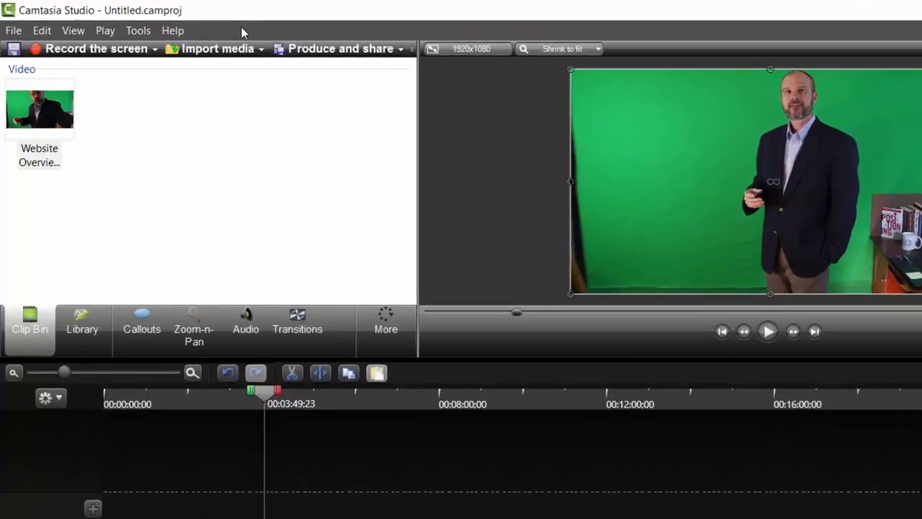
# - Set the clip speed of the Website Overview Raw.mp4 clip on Track 1 to 110% of the original
pyautogui.hotkey('alt', 'e')
pyautogui.press('Down')
pyautogui.press('Down')
pyautogui.press('Down')
pyautogui.press('Down')
pyautogui.press('Down')
pyautogui.press('Down')
pyautogui.press('Down')
pyautogui.press('Down')
pyautogui.press('Down')
pyautogui.press('Down')
pyautogui.press('Down')
pyautogui.press('Down')
pyautogui.press('Down')
pyautogui.press('Down')
pyautogui.press('Down')
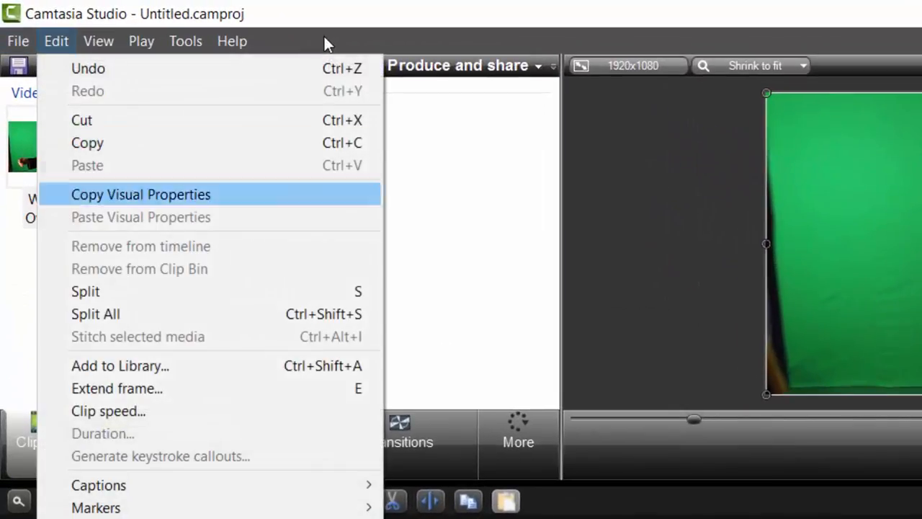
pyautogui.press('Return')
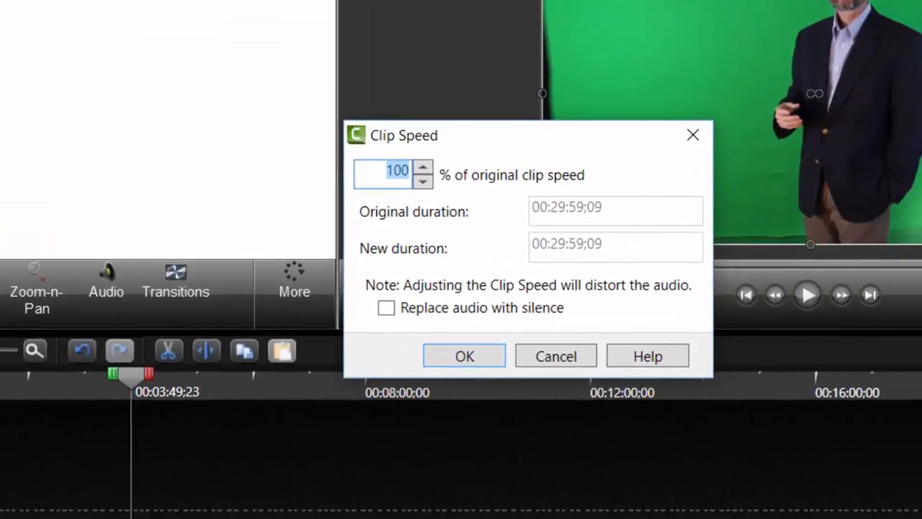
pyautogui.press('Up')
pyautogui.press('Up')
pyautogui.press('Up')
pyautogui.press('Up')
pyautogui.press('Up')
pyautogui.press('Up')
pyautogui.press('Up')
pyautogui.press('Up')
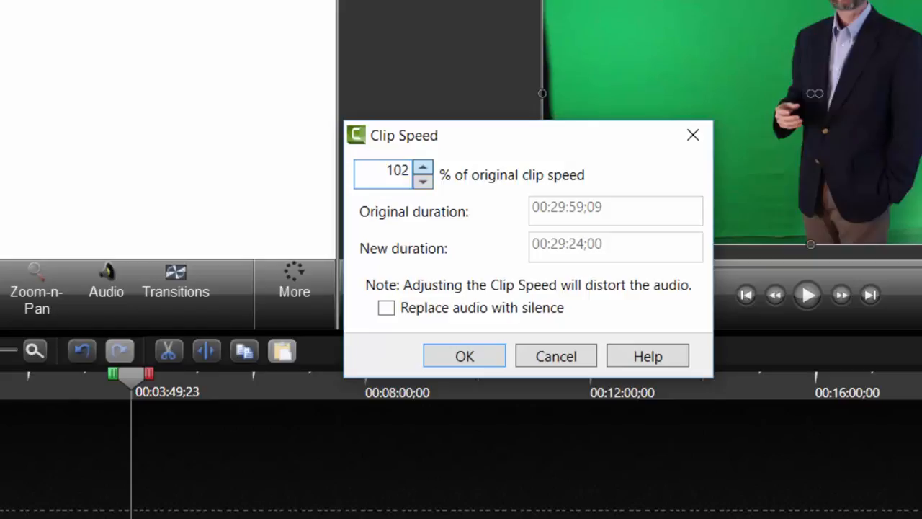
pyautogui.press('Up')
pyautogui.press('Up')
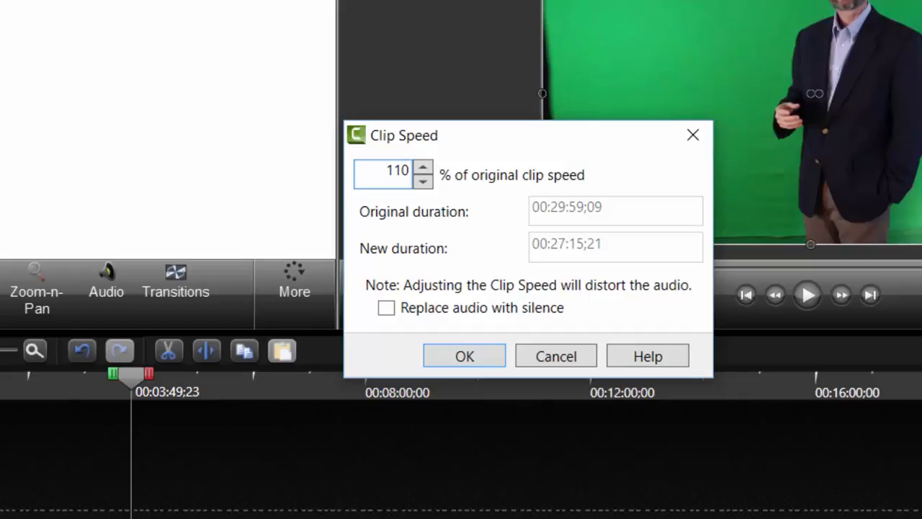
pyautogui.press('Return')
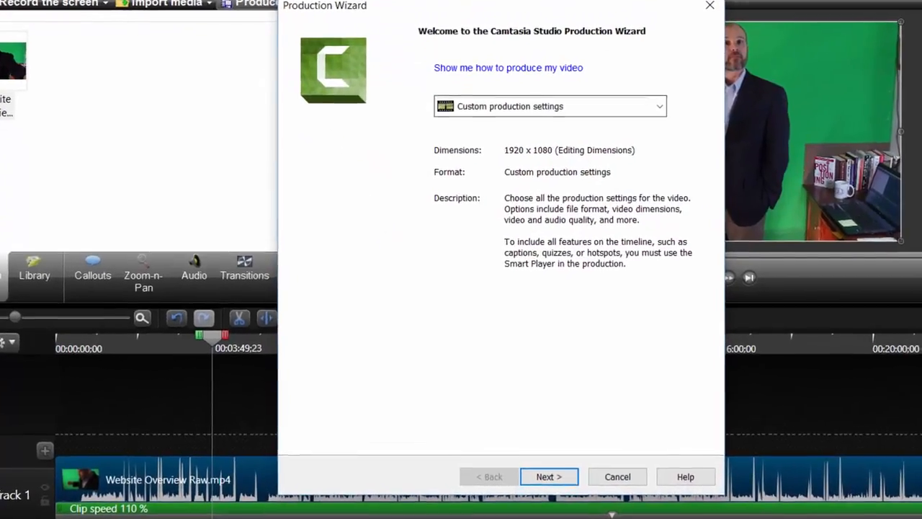
# - Set up the video production with the MP4 only (up to 1080p) preset and name it Website Video 10 percent faster
pyautogui.click(646, 125)
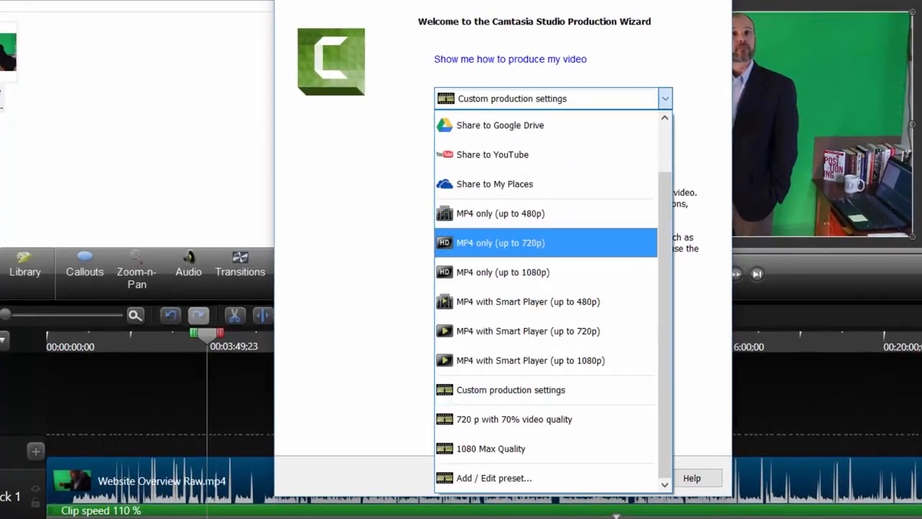
pyautogui.click(503, 273)
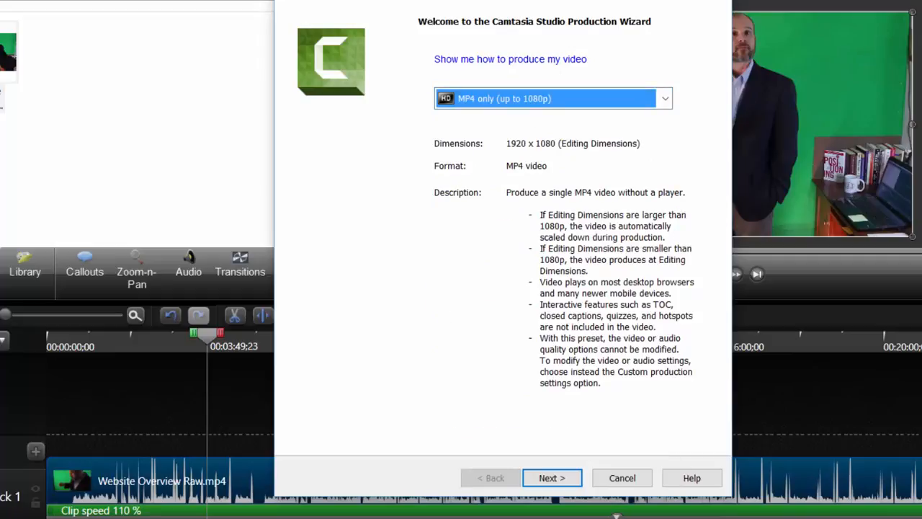
pyautogui.press('Return')
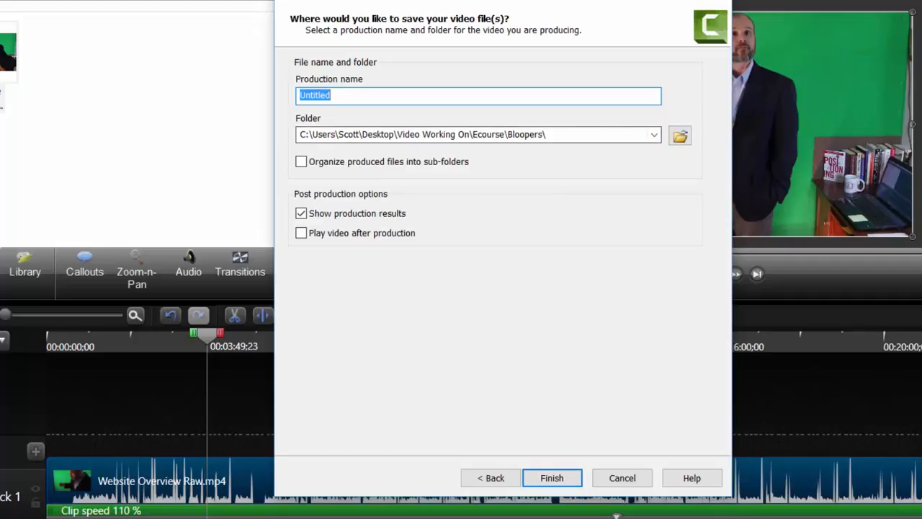
pyautogui.write('Web')
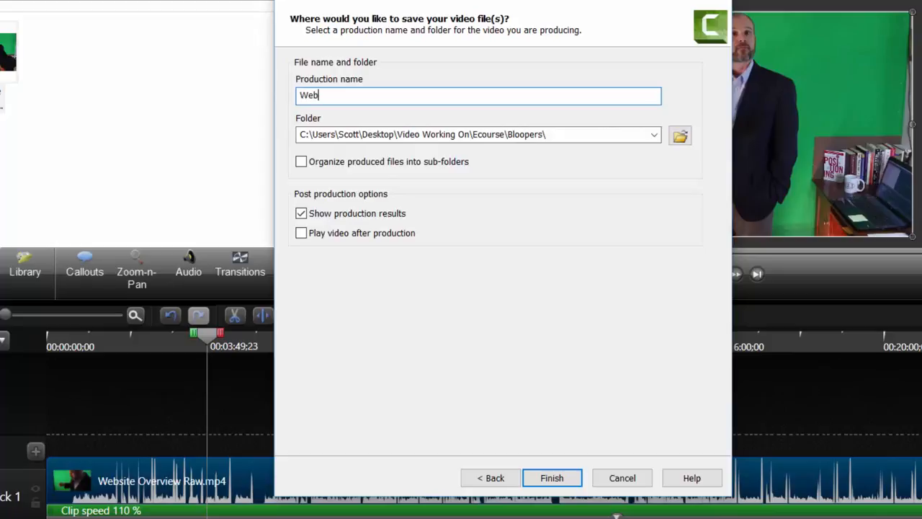
pyautogui.write('site Video 10 percent fas')
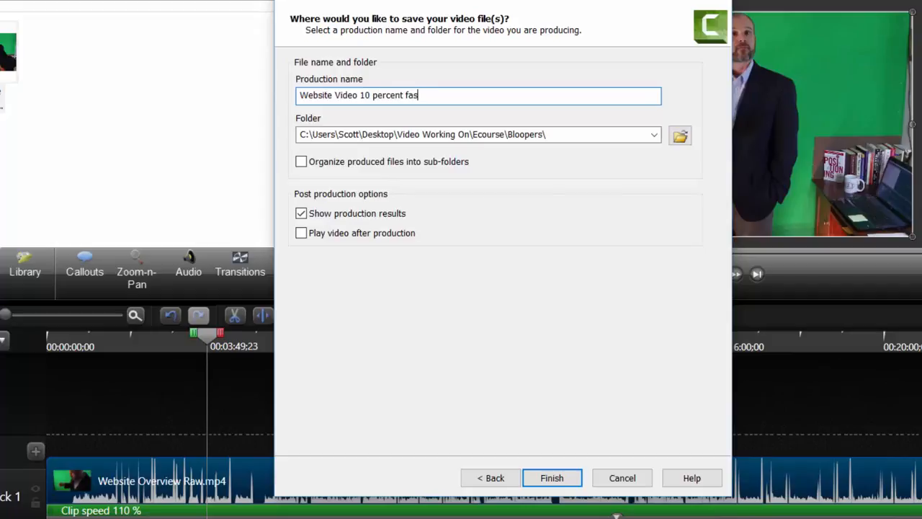
pyautogui.write('ter')
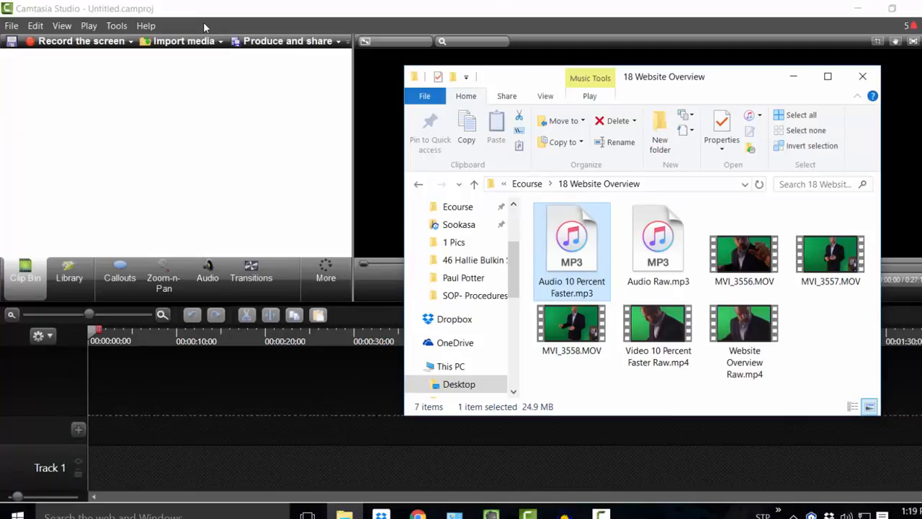
# - Import Video 10 Percent Faster Raw.mp4 and Audio 10 Percent Faster.mp3 from the 18 Website Overview folder into the Clip Bin and minimise the folder window
pyautogui.press('F2')
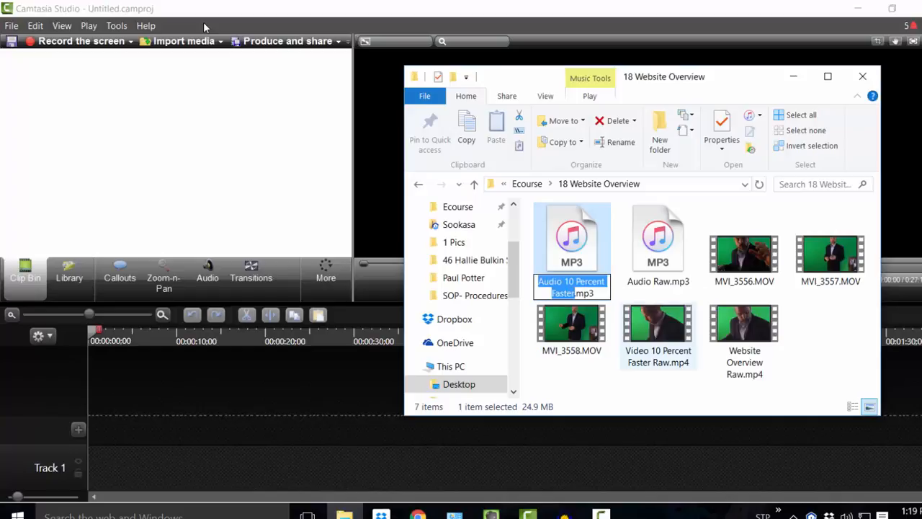
pyautogui.moveTo(658, 335); pyautogui.dragTo(238, 170)
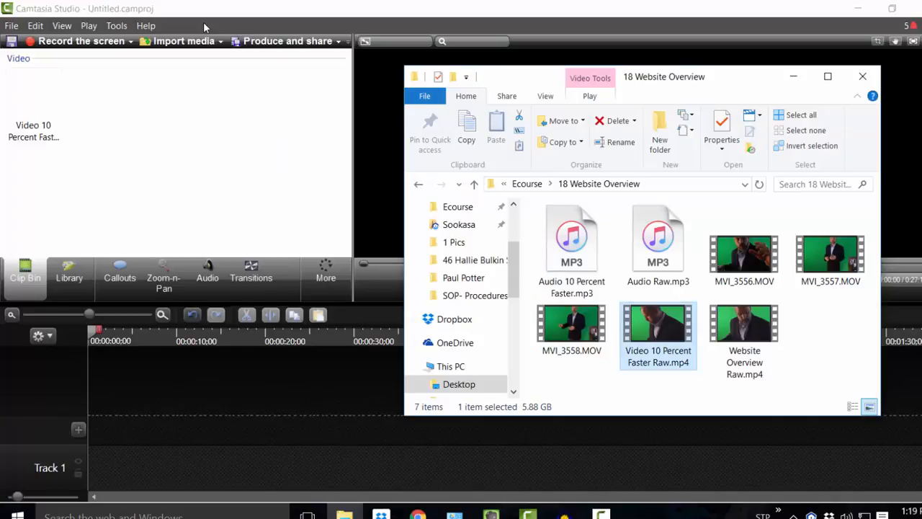
pyautogui.moveTo(571, 245); pyautogui.dragTo(269, 188)
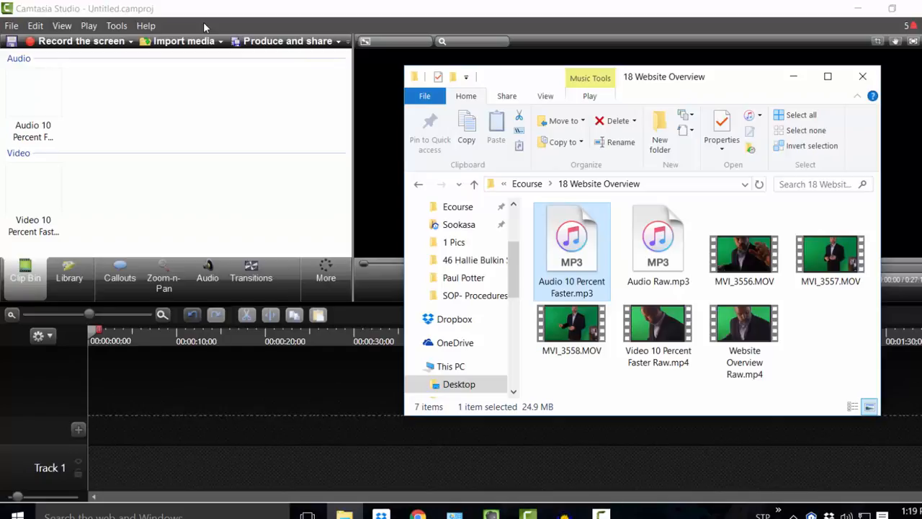
pyautogui.click(793, 76)
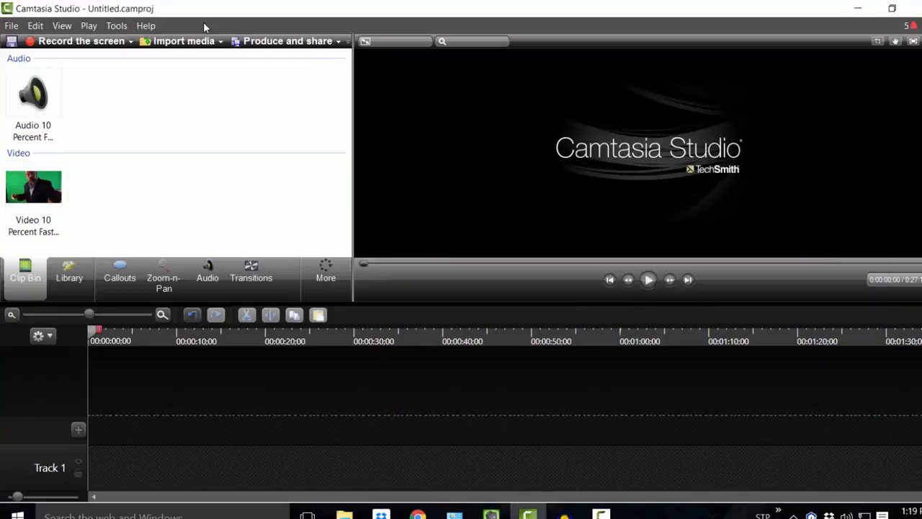
# - Place the Video 10 Percent Faster Raw.mp4 clip on Track 1 and Audio 10 Percent Faster.mp3 on a new track above it
pyautogui.click(31, 192)
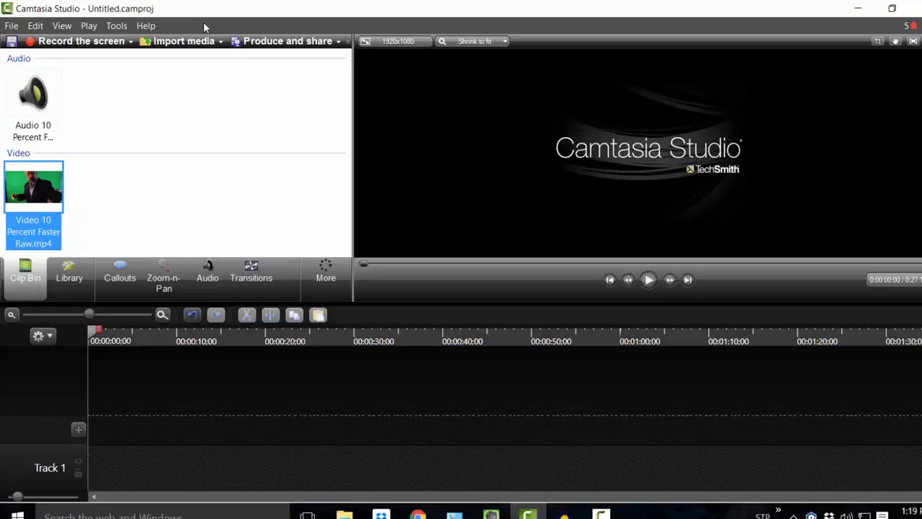
pyautogui.moveTo(31, 191); pyautogui.dragTo(108, 467)
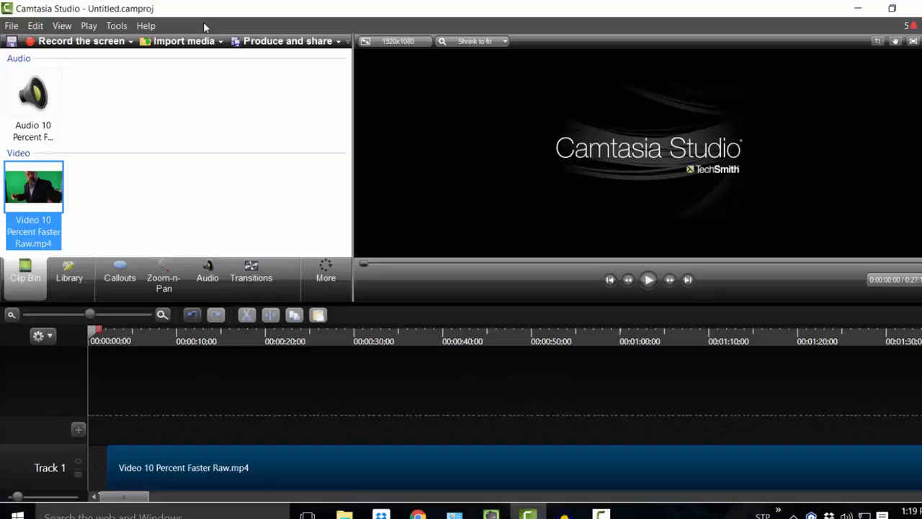
pyautogui.click(34, 95)
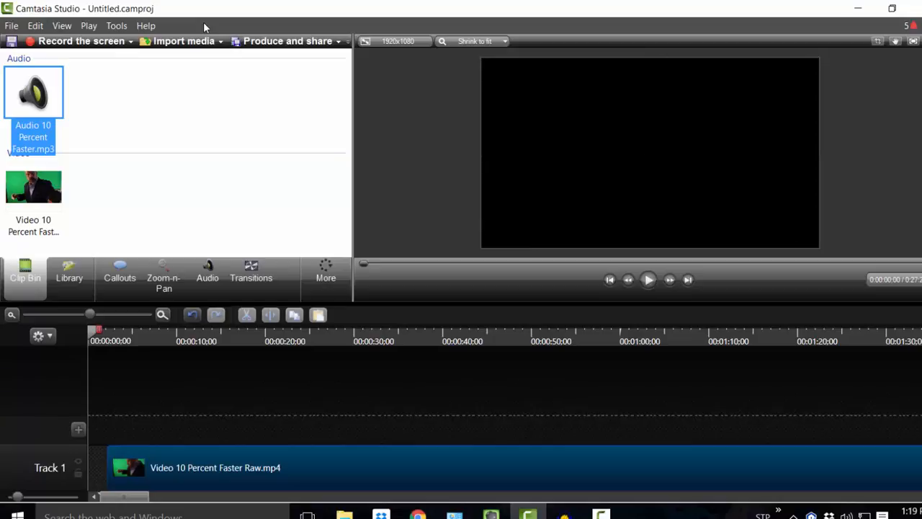
pyautogui.moveTo(34, 95); pyautogui.dragTo(134, 421)
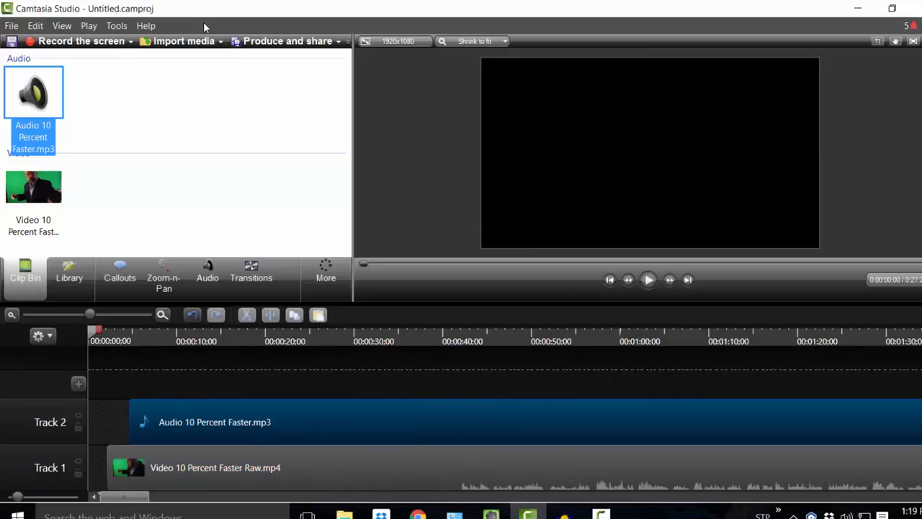
# - Shift the Track 2 audio clip earlier so its waveform spikes line up with those of the video clip on Track 1
pyautogui.moveTo(90, 314); pyautogui.dragTo(55, 314)
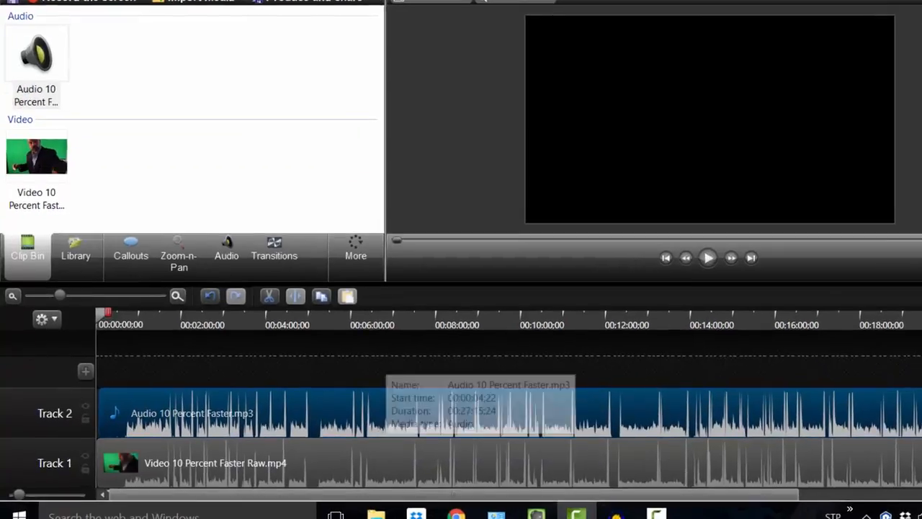
pyautogui.click(195, 335)
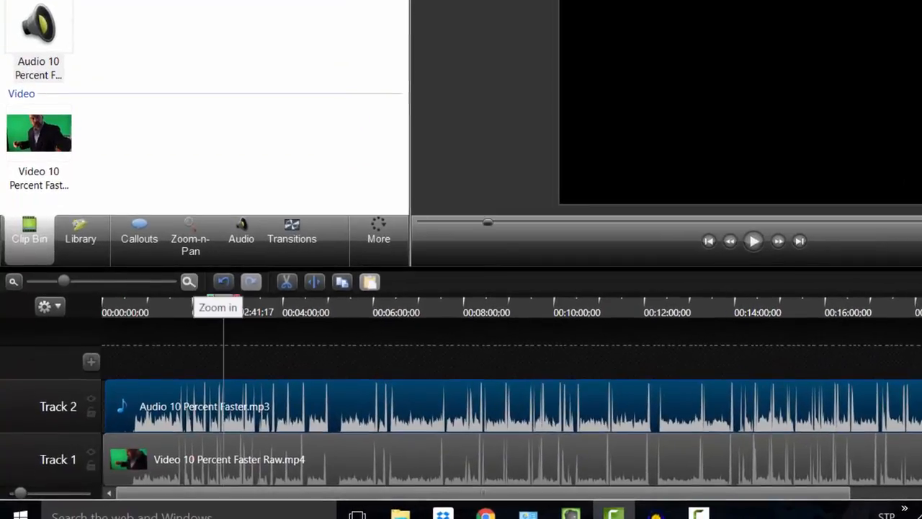
pyautogui.click(189, 281)
pyautogui.click(188, 282)
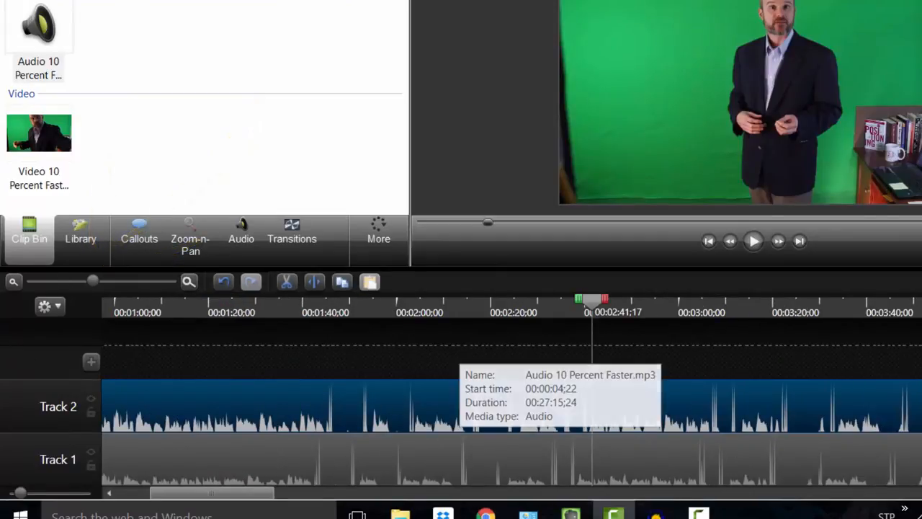
pyautogui.moveTo(459, 424); pyautogui.dragTo(447, 425)
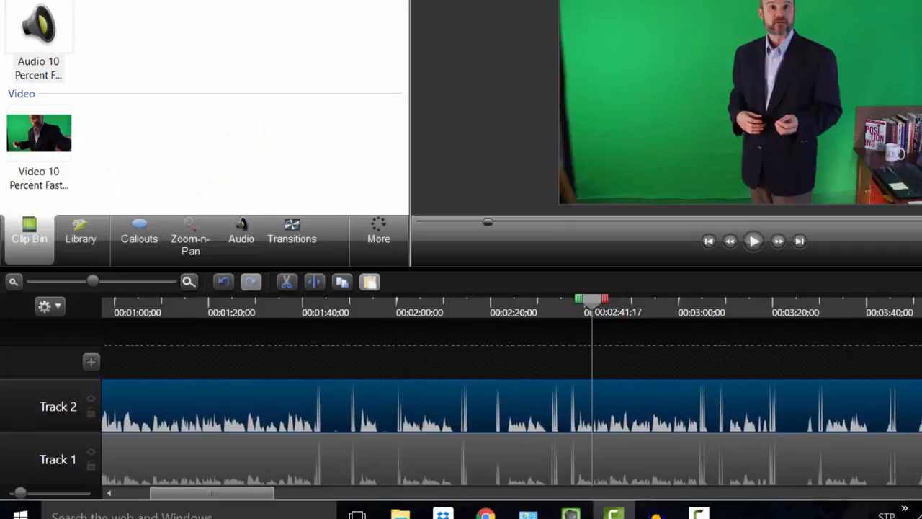
# - Examine the alignment of both tracks' spikes up close, advancing the playhead frame by frame to 00:01:50;18
pyautogui.click(353, 312)
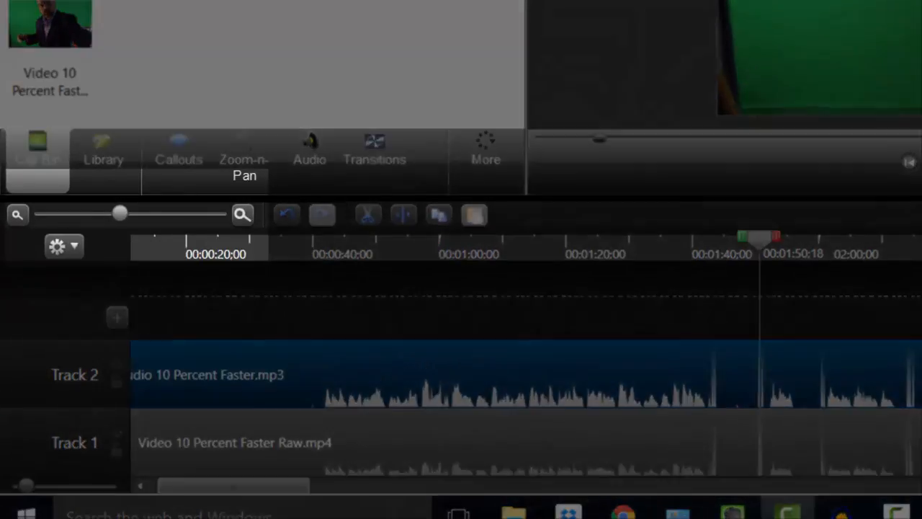
pyautogui.moveTo(119, 213); pyautogui.dragTo(223, 214)
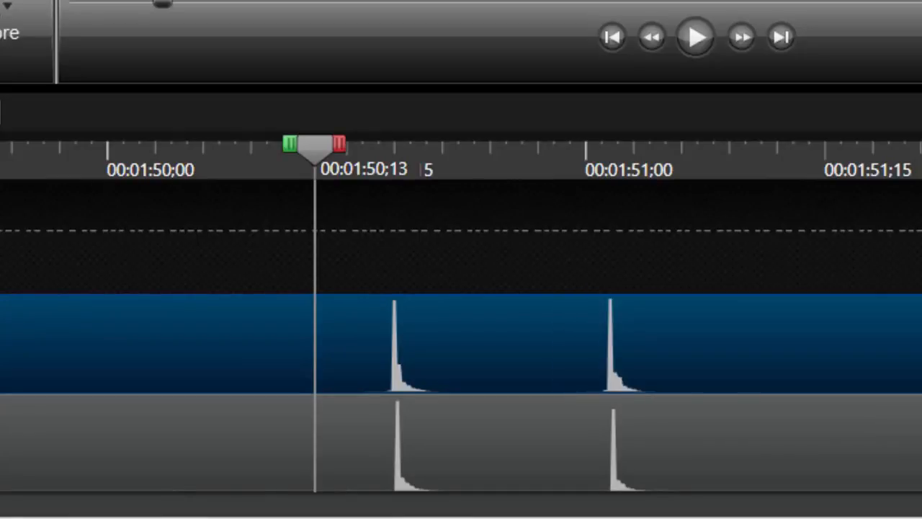
pyautogui.hotkey('ctrl', 'Right')
pyautogui.hotkey('ctrl', 'Right')
pyautogui.hotkey('ctrl', 'Right')
pyautogui.hotkey('ctrl', 'Right')
pyautogui.hotkey('ctrl', 'Right')
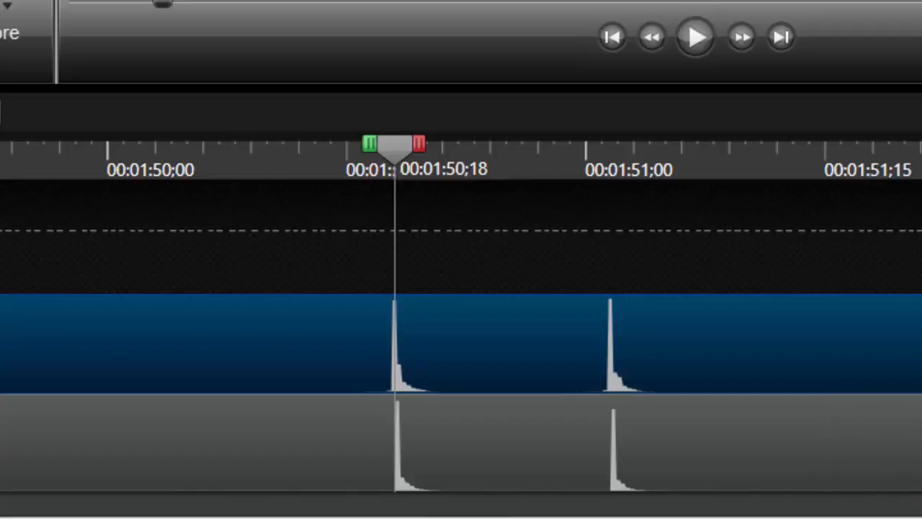
# - Silence the Track 1 video clip's own audio and group that clip with the Track 2 audio clip
pyautogui.moveTo(461, 346)
pyautogui.mouseDown()
pyautogui.moveTo(651, 346)
pyautogui.moveTo(397, 345)
pyautogui.moveTo(493, 346)
pyautogui.moveTo(445, 346)
pyautogui.moveTo(461, 345)
pyautogui.mouseUp()
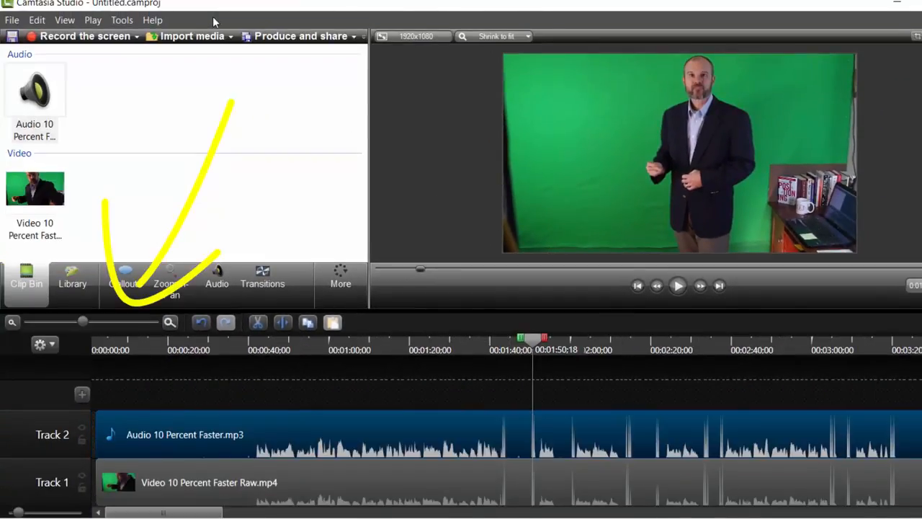
pyautogui.click(279, 477)
pyautogui.moveTo(164, 512)
pyautogui.mouseDown()
pyautogui.moveTo(216, 512)
pyautogui.moveTo(163, 512)
pyautogui.mouseUp()
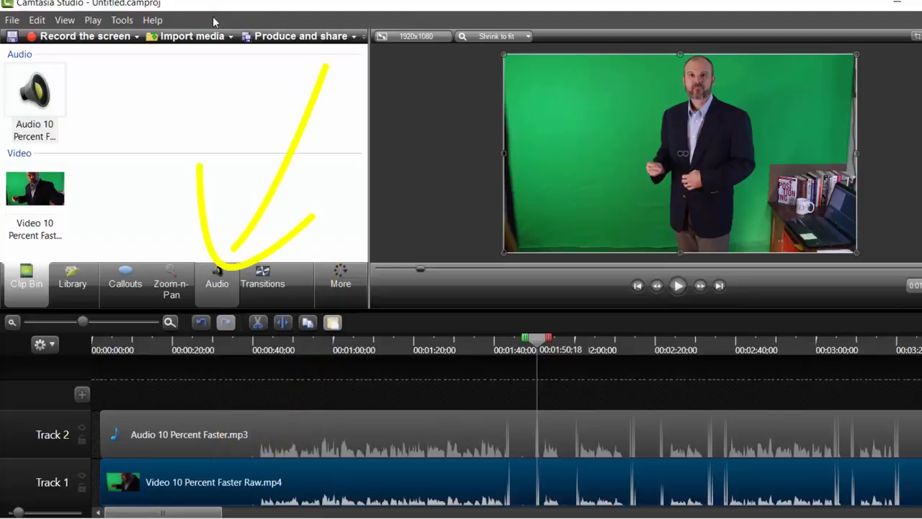
pyautogui.click(217, 283)
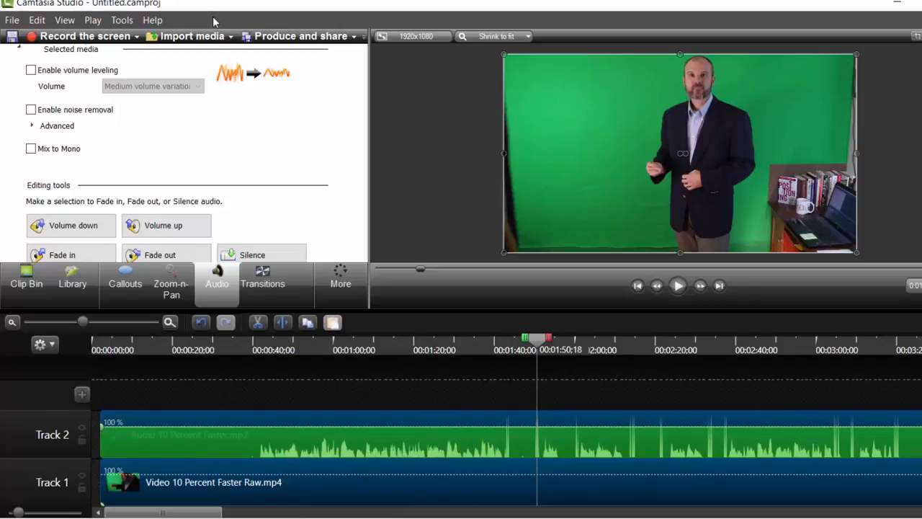
pyautogui.rightClick(286, 433)
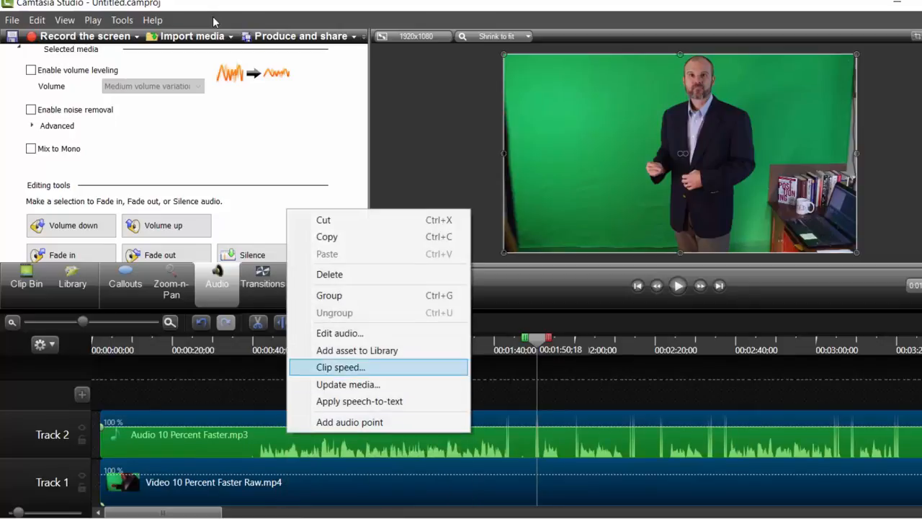
pyautogui.click(329, 295)
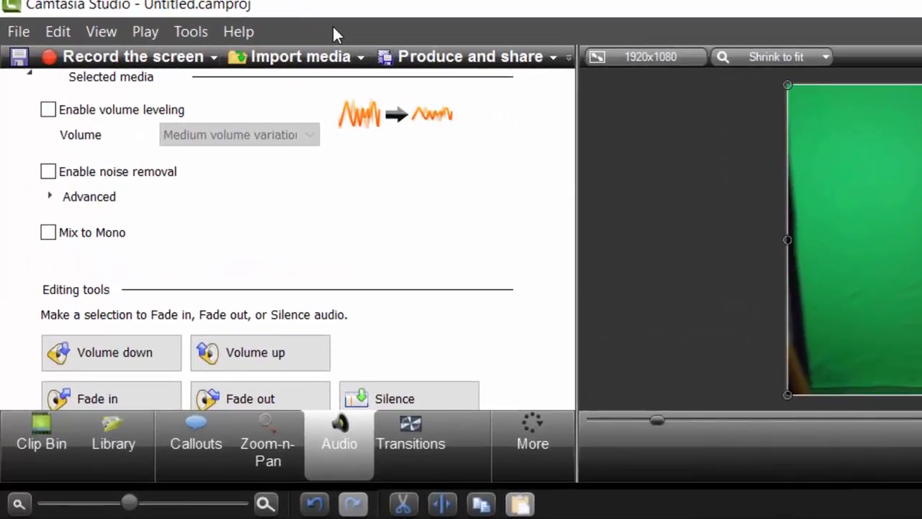
# - Save the project to the Desktop under the name Website Working on
pyautogui.hotkey('alt', 'f')
pyautogui.press('Down')
pyautogui.press('Down')
pyautogui.press('Down')
pyautogui.press('Down')
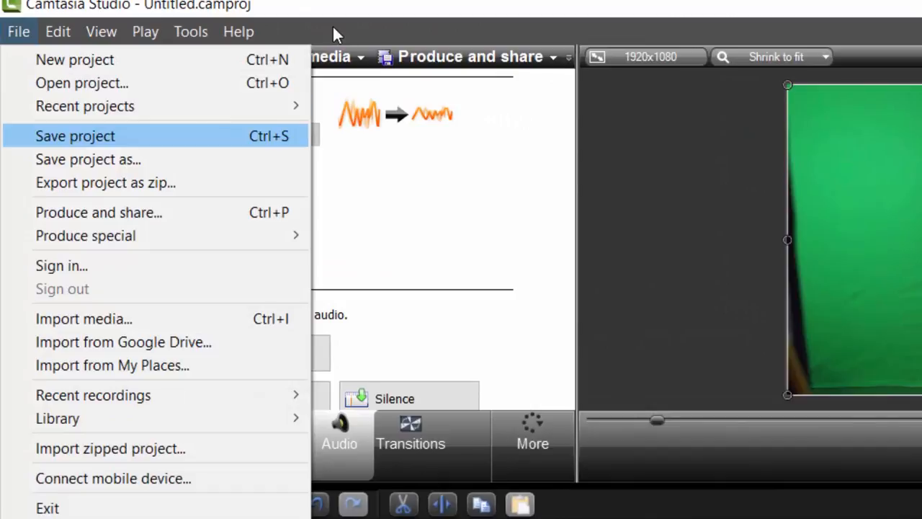
pyautogui.press('Down')
pyautogui.press('Return')
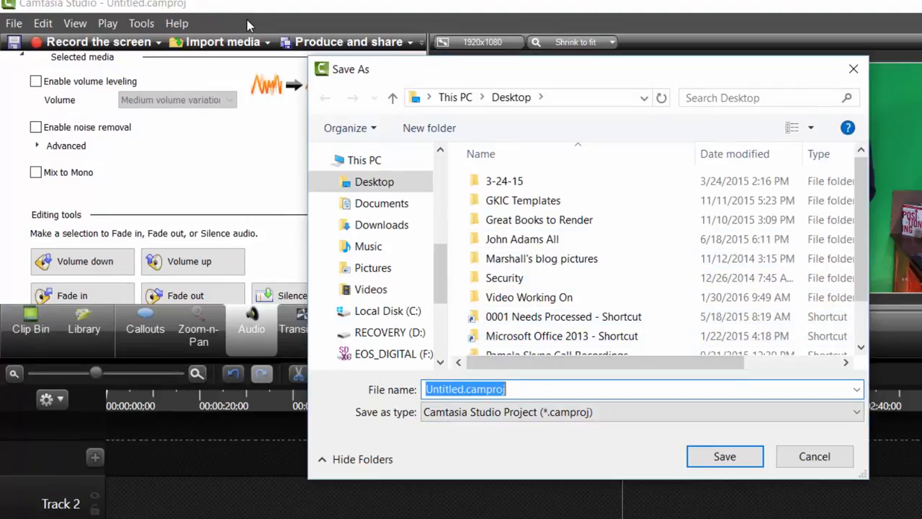
pyautogui.write('W')
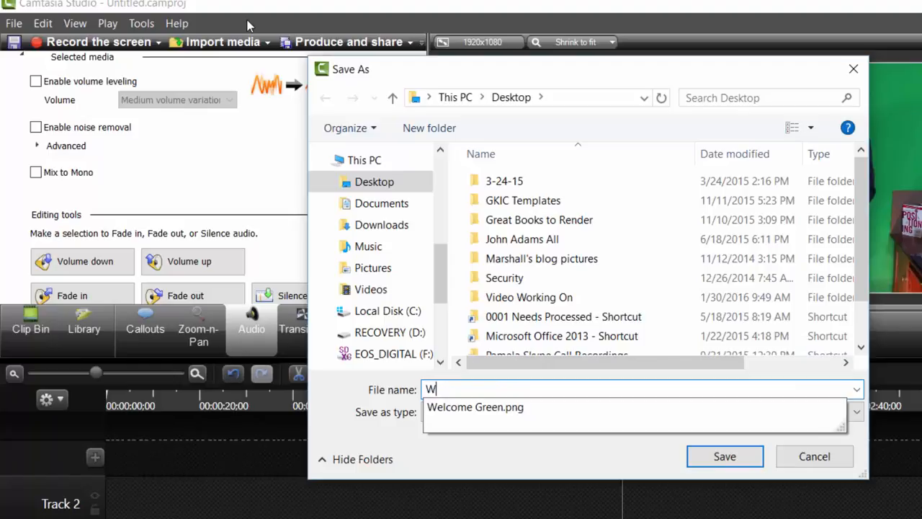
pyautogui.write('ebsite')
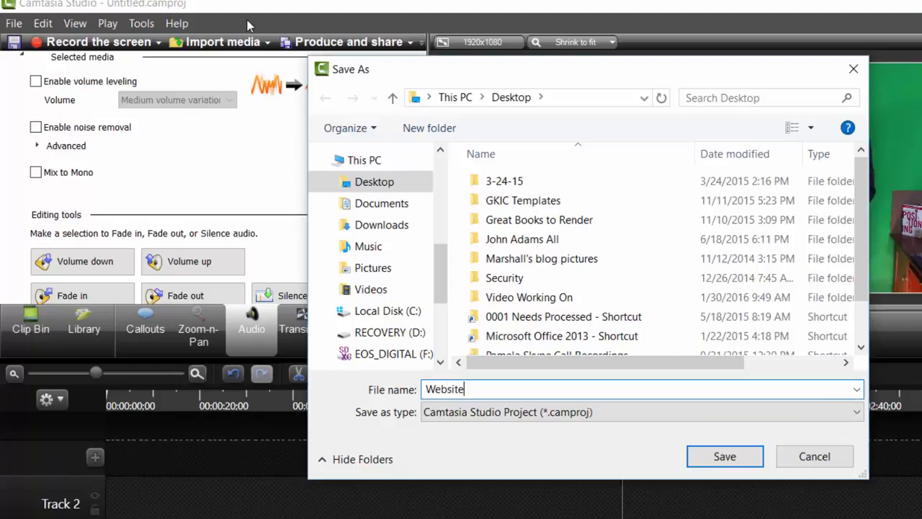
pyautogui.write(' Working on')
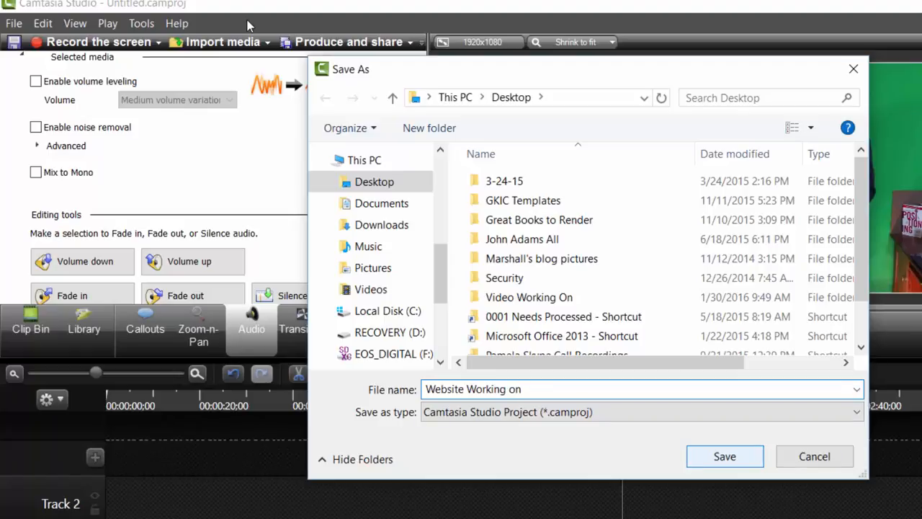
pyautogui.press('Return')
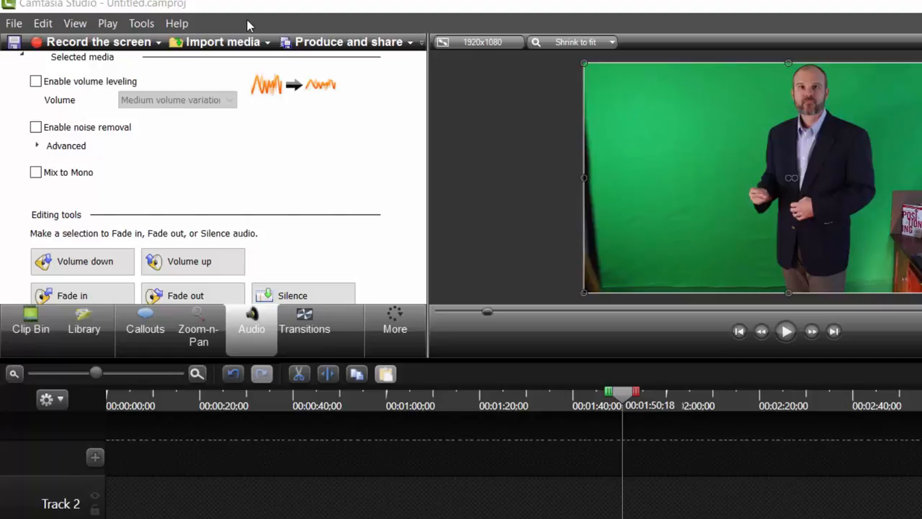
# - Examine the grouped clip's waveform on Track 1 for the double and triple spikes that mark takes to be removed
pyautogui.hotkey('ctrl', 'Left')
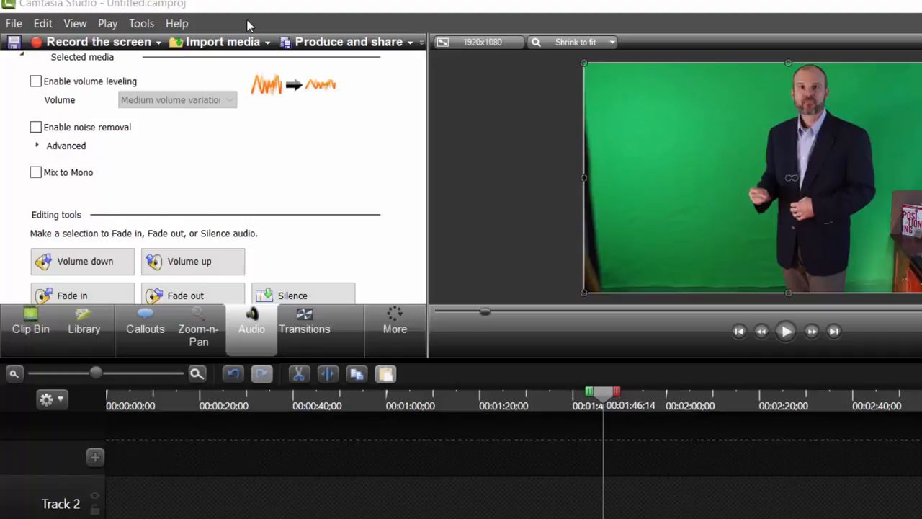
pyautogui.hotkey('ctrl', 'Left')
pyautogui.hotkey('ctrl', 'Right')
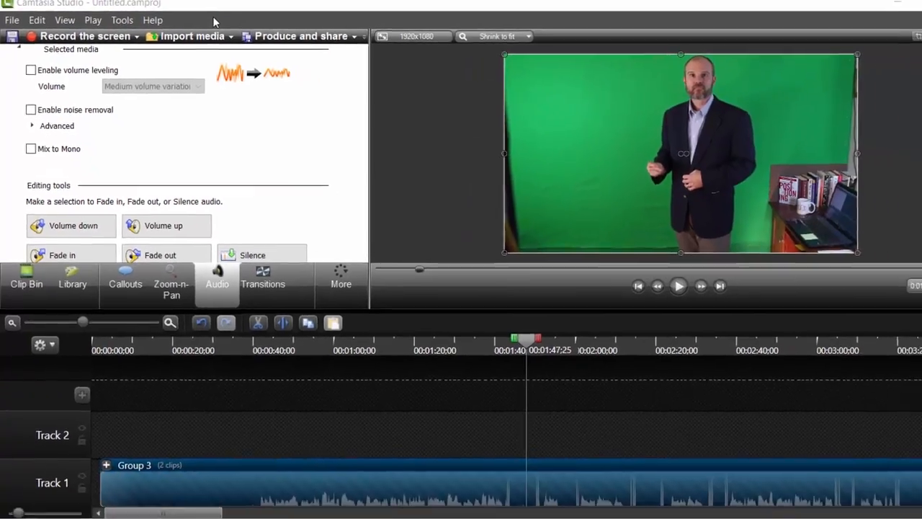
pyautogui.hotkey('ctrl', '+')
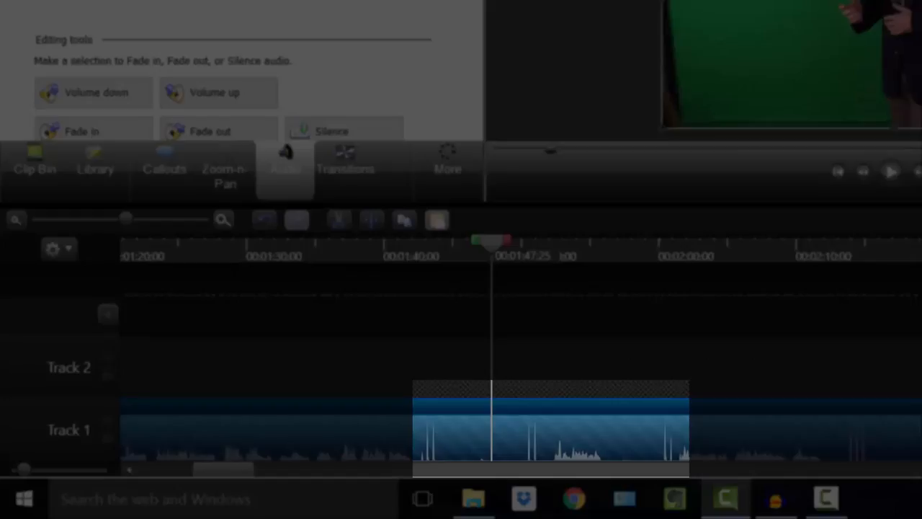
pyautogui.hscroll(-1, 518, 360)
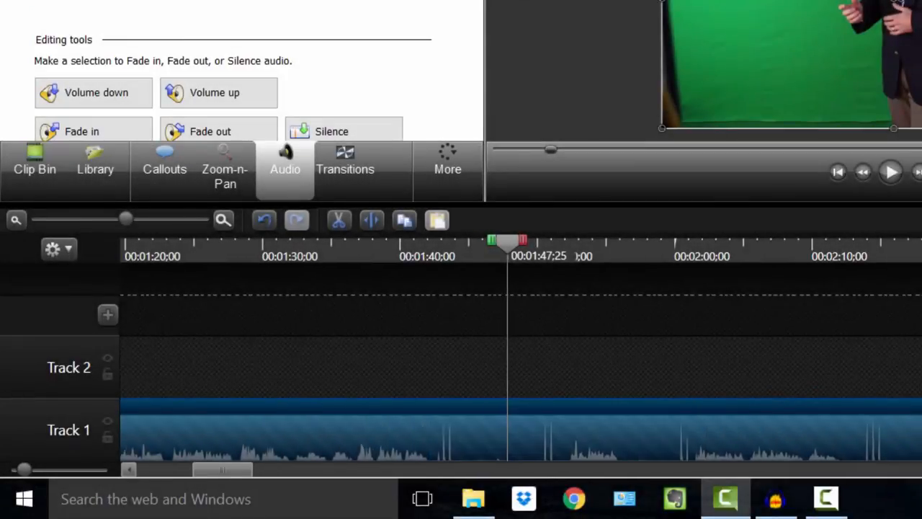
pyautogui.moveTo(223, 470); pyautogui.dragTo(195, 469)
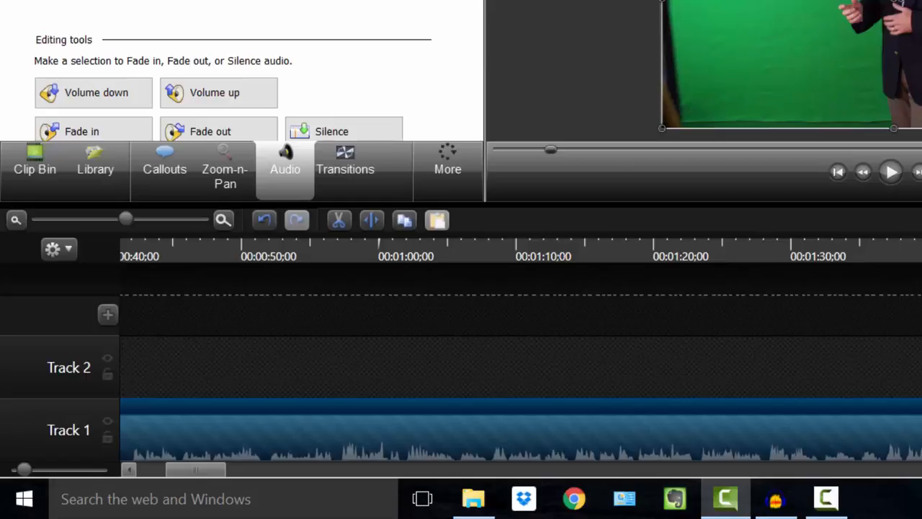
pyautogui.moveTo(196, 469); pyautogui.dragTo(234, 470)
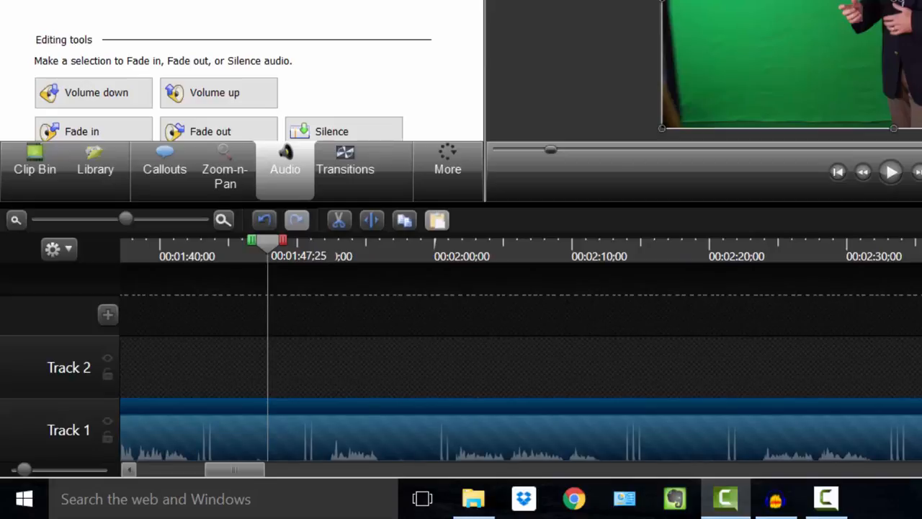
pyautogui.moveTo(204, 468); pyautogui.dragTo(213, 468)
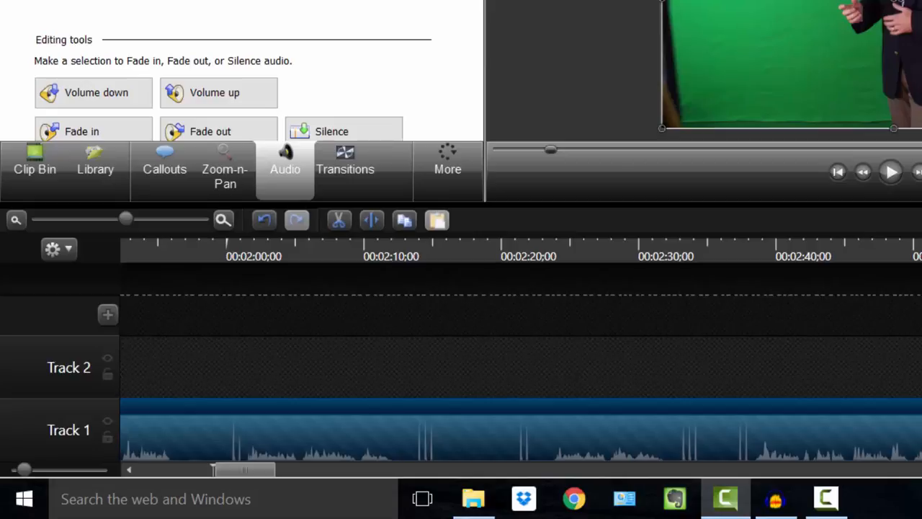
pyautogui.click(402, 248)
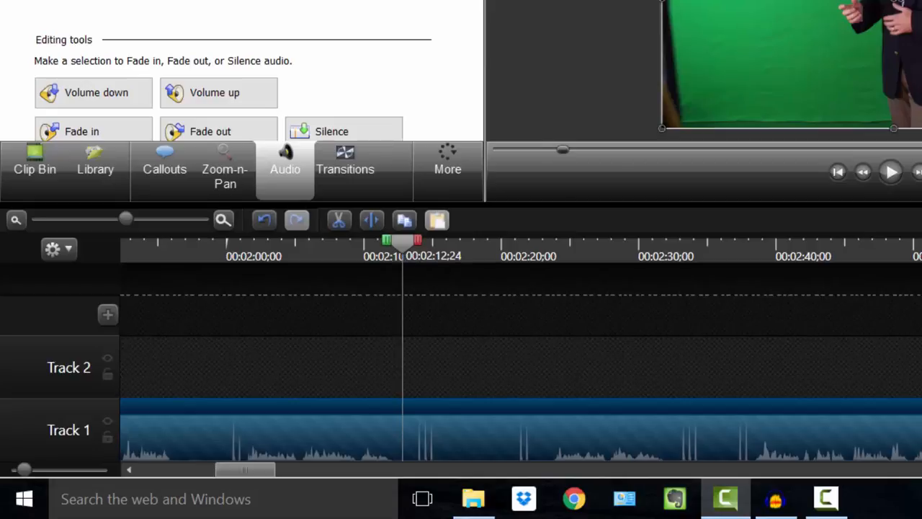
pyautogui.moveTo(417, 240)
pyautogui.mouseDown()
pyautogui.moveTo(576, 240)
pyautogui.moveTo(560, 239)
pyautogui.mouseUp()
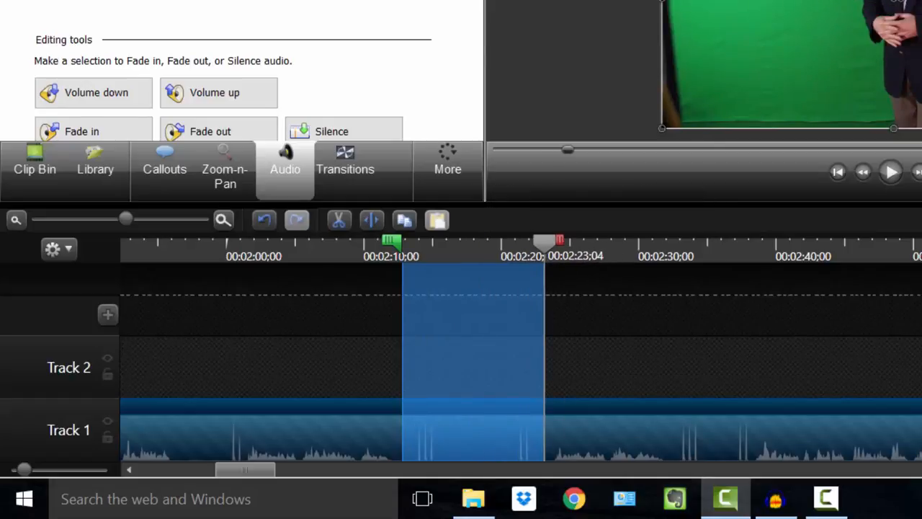
pyautogui.doubleClick(544, 242)
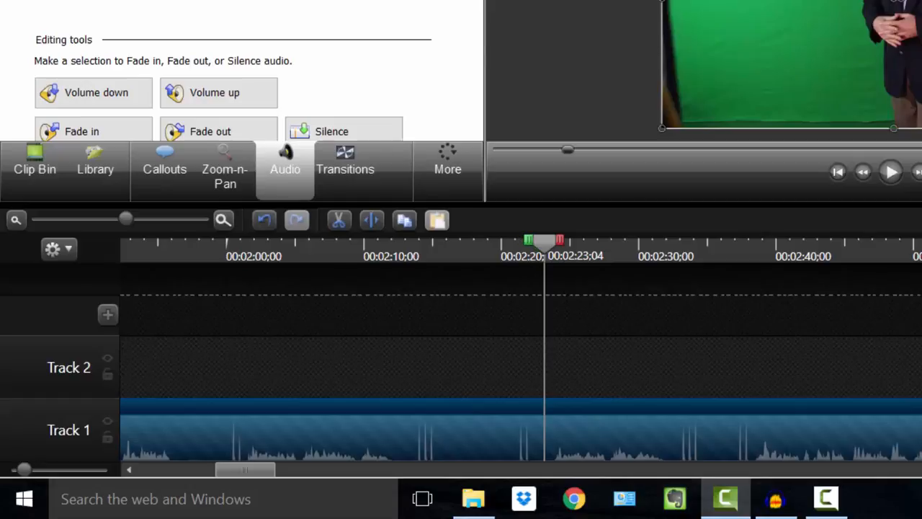
# - Position the playhead at 00:02:12;21, in the silence between the end of speech and the triple spikes
pyautogui.click(394, 249)
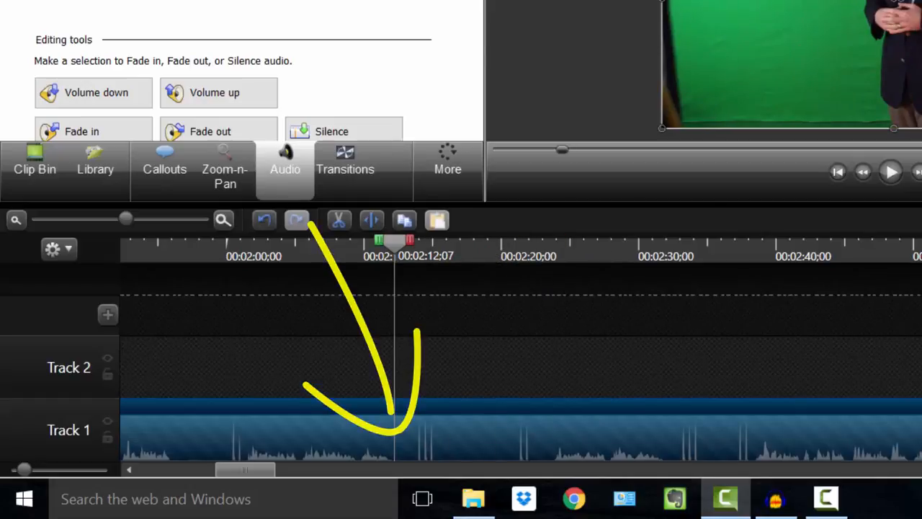
pyautogui.click(223, 219)
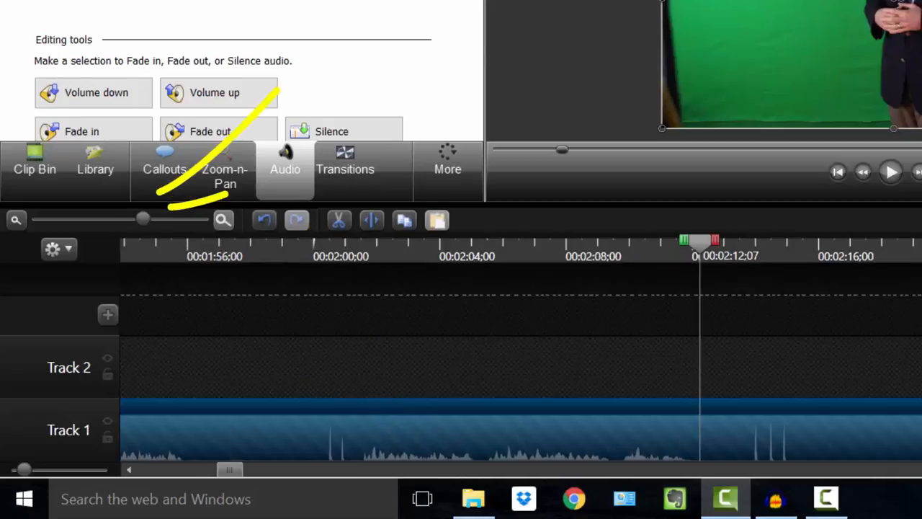
pyautogui.click(223, 219)
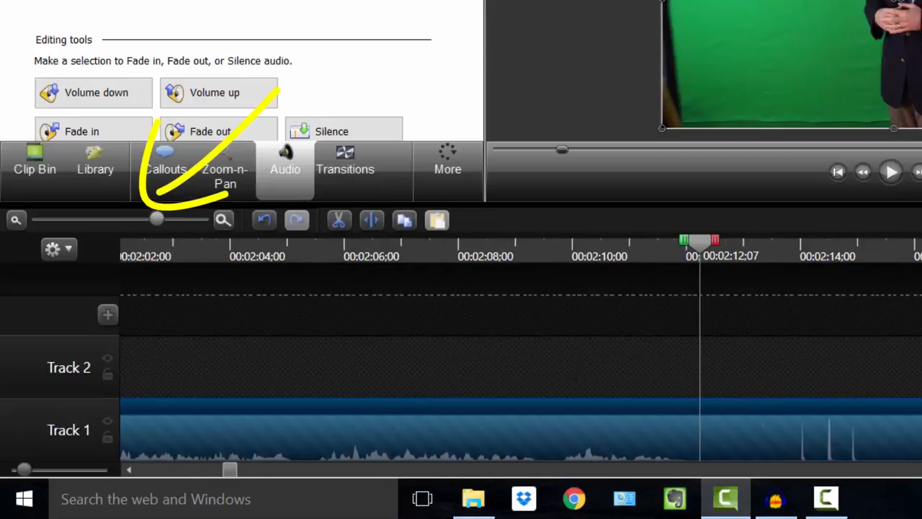
pyautogui.click(223, 219)
pyautogui.click(223, 219)
pyautogui.click(223, 220)
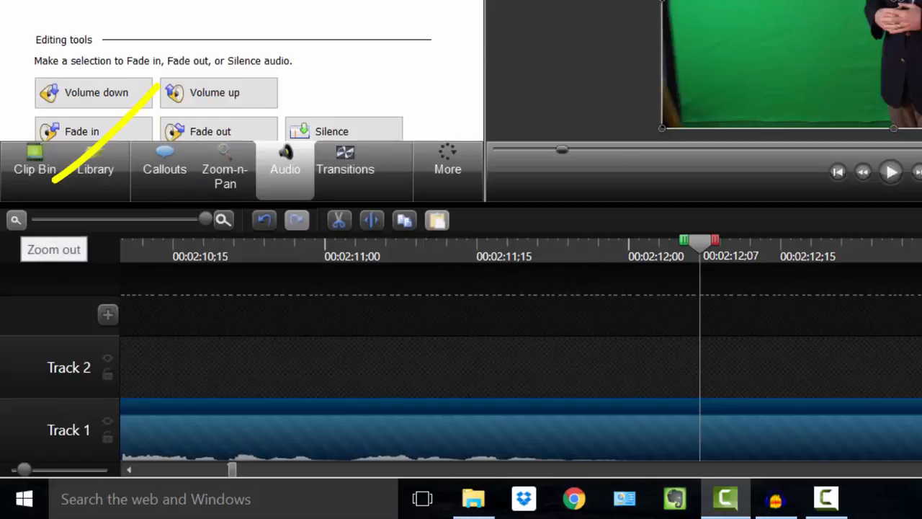
pyautogui.click(16, 219)
pyautogui.click(16, 219)
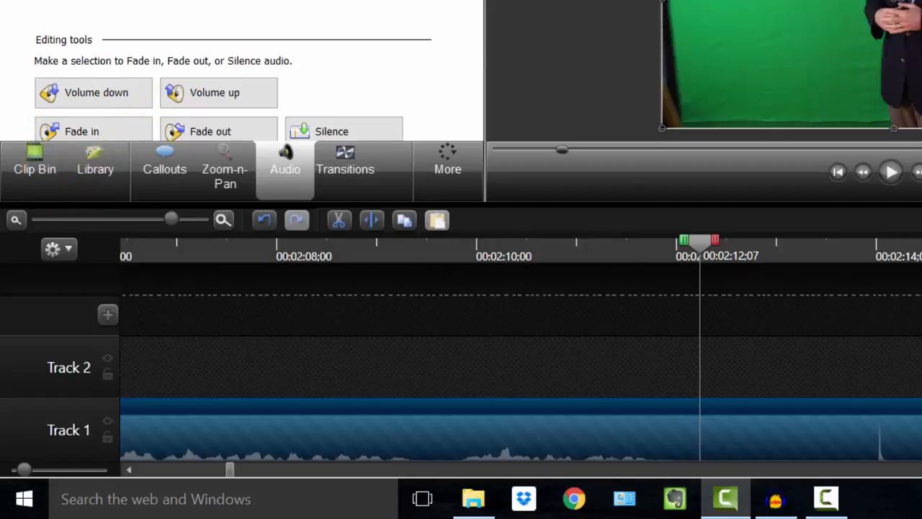
pyautogui.press('Left')
pyautogui.press('Left')
pyautogui.press('Left')
pyautogui.press('Left')
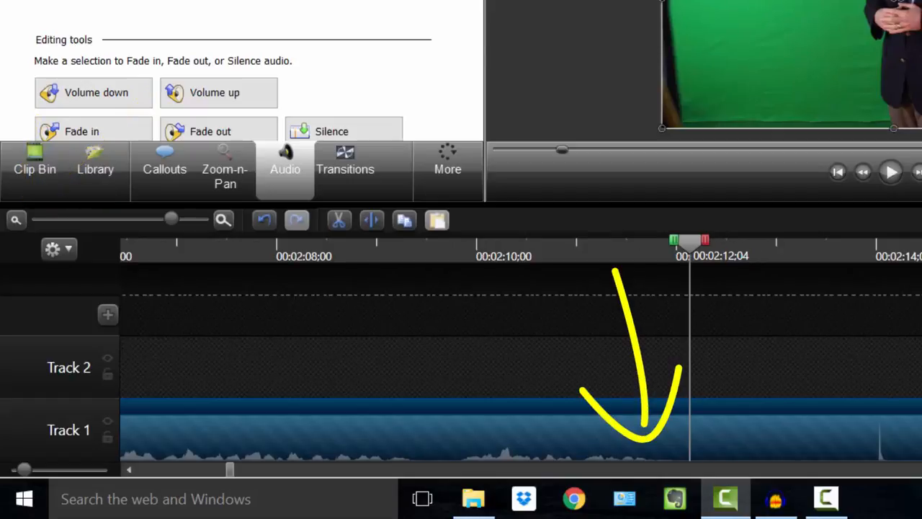
pyautogui.press('Left')
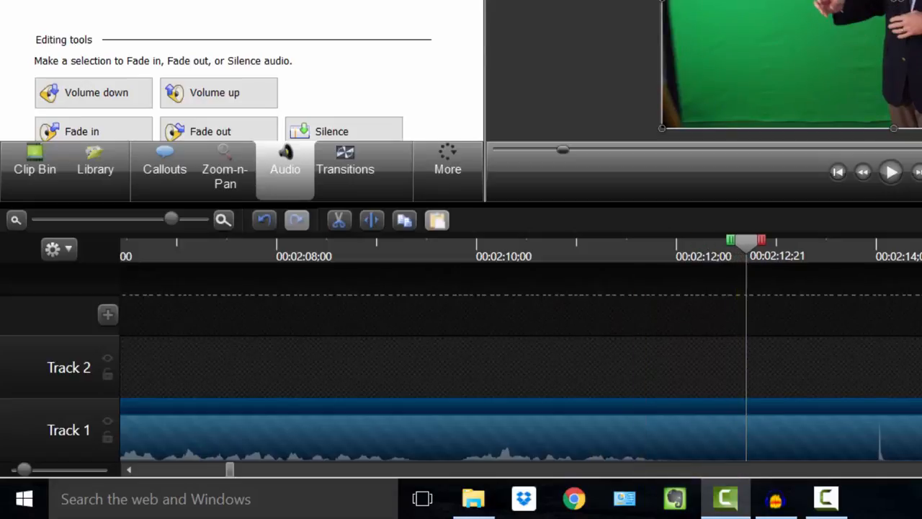
# - Select the timeline range from the playhead to 00:02:23;21, covering both the triple spikes and the following double spikes
pyautogui.moveTo(761, 240); pyautogui.dragTo(921, 241)
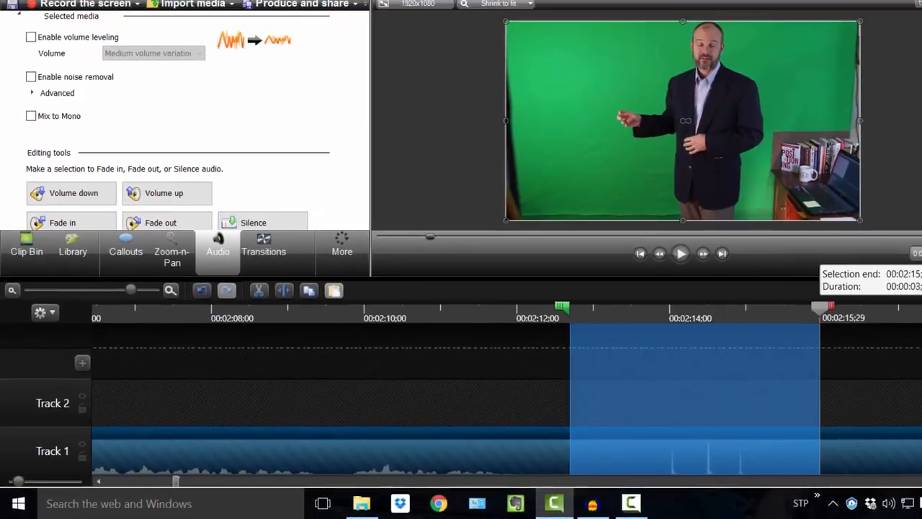
pyautogui.moveTo(821, 307); pyautogui.dragTo(864, 307)
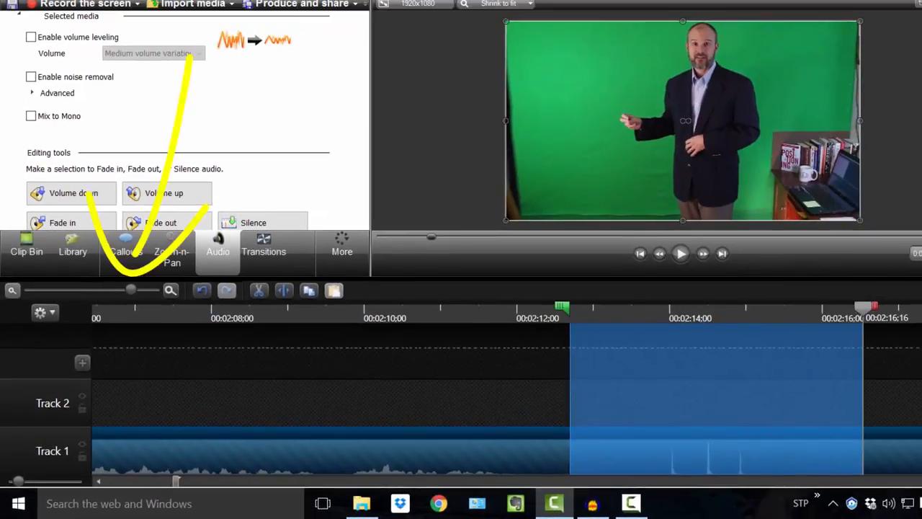
pyautogui.scroll(-1, 535, 389)
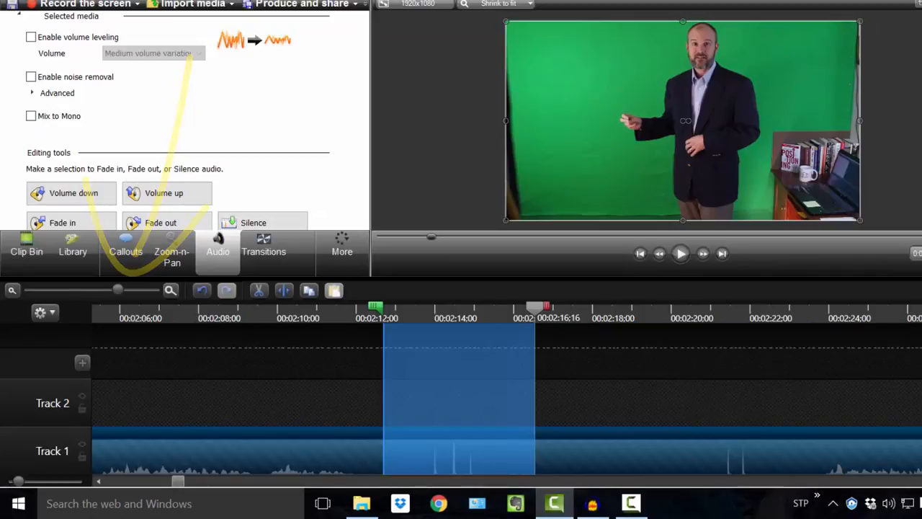
pyautogui.moveTo(535, 307); pyautogui.dragTo(817, 306)
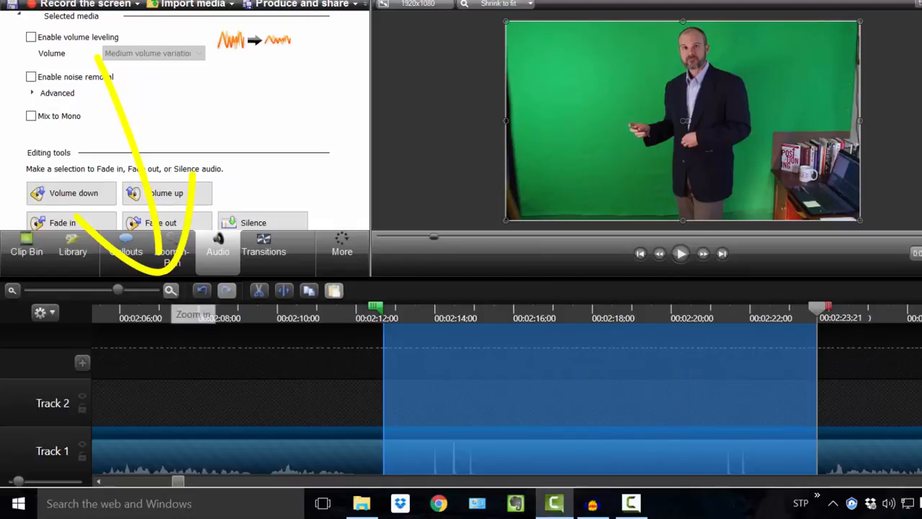
# - Pull the selection's end back to 00:02:23;15, in the silence just before speech resumes
pyautogui.click(171, 290)
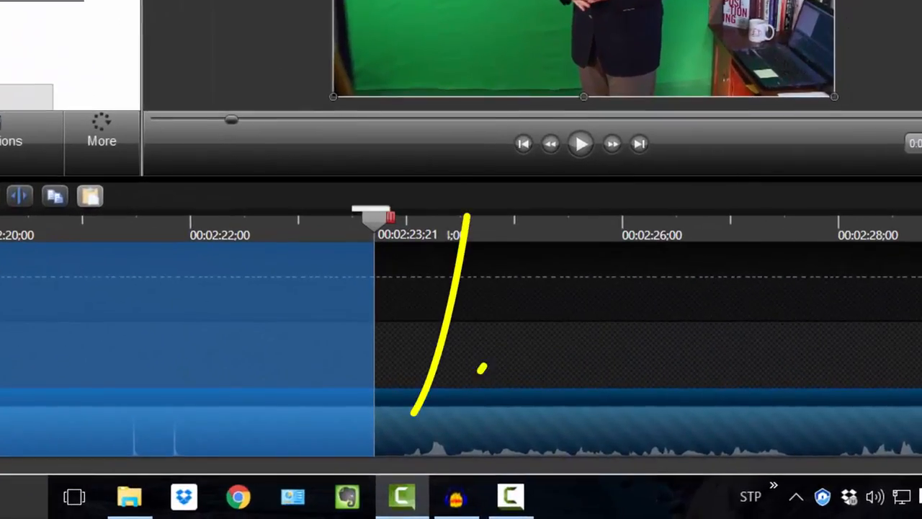
pyautogui.moveTo(389, 216)
pyautogui.mouseDown()
pyautogui.moveTo(429, 216)
pyautogui.moveTo(368, 216)
pyautogui.mouseUp()
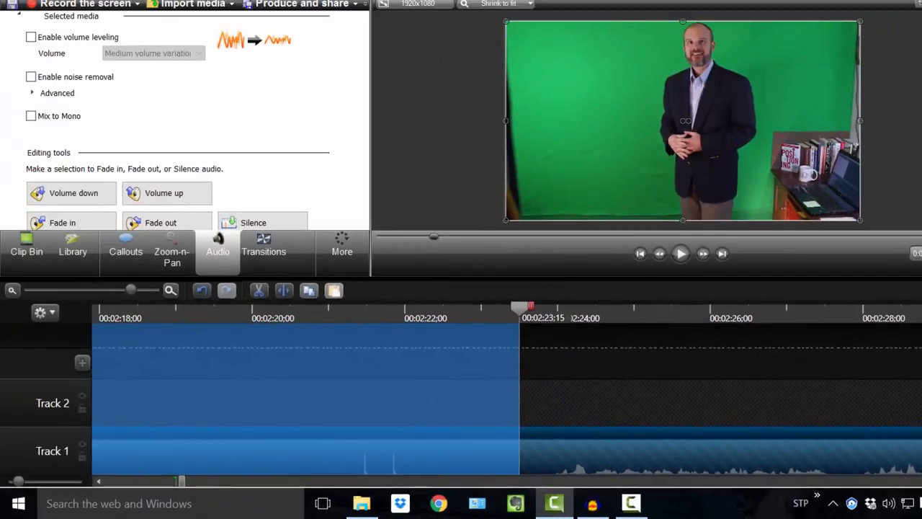
pyautogui.click(12, 290)
pyautogui.moveTo(182, 481); pyautogui.dragTo(179, 480)
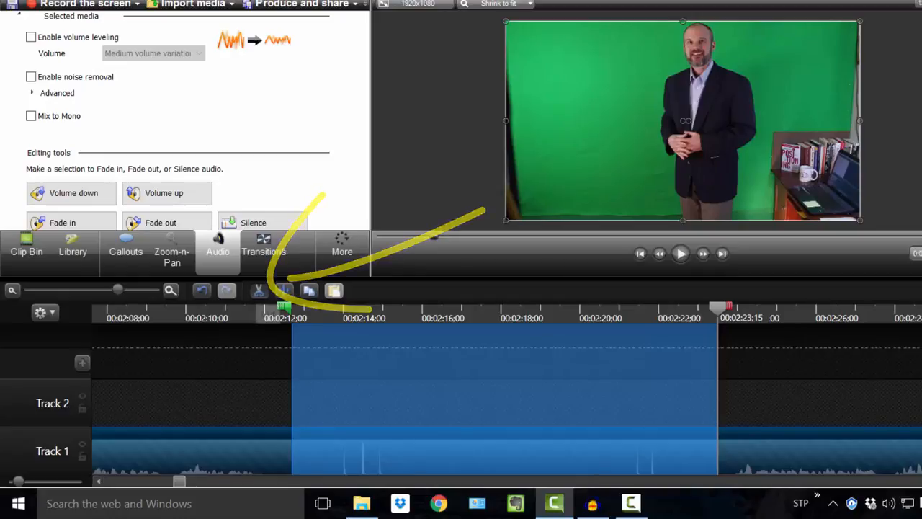
# - Cut the selected spike-marked range from the timeline, deselect the clip and move the playhead to 00:02:08;04, before the cut
pyautogui.click(259, 290)
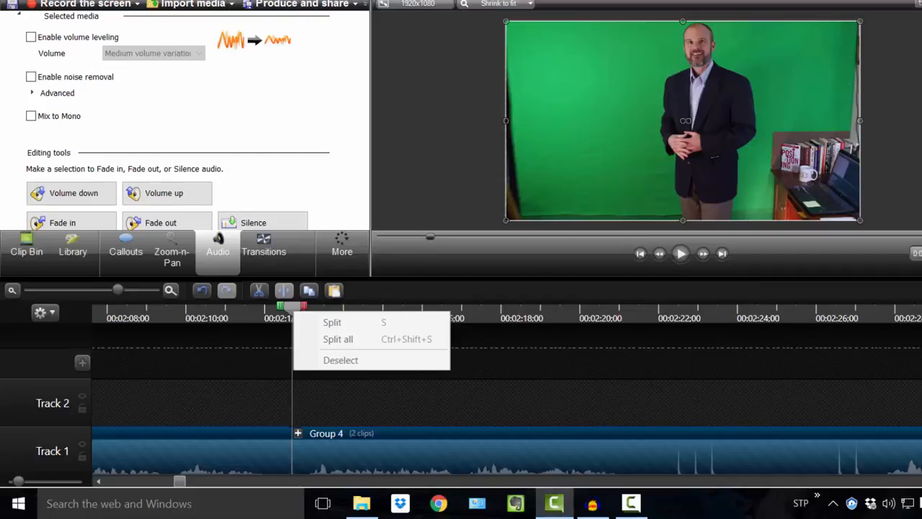
pyautogui.click(341, 360)
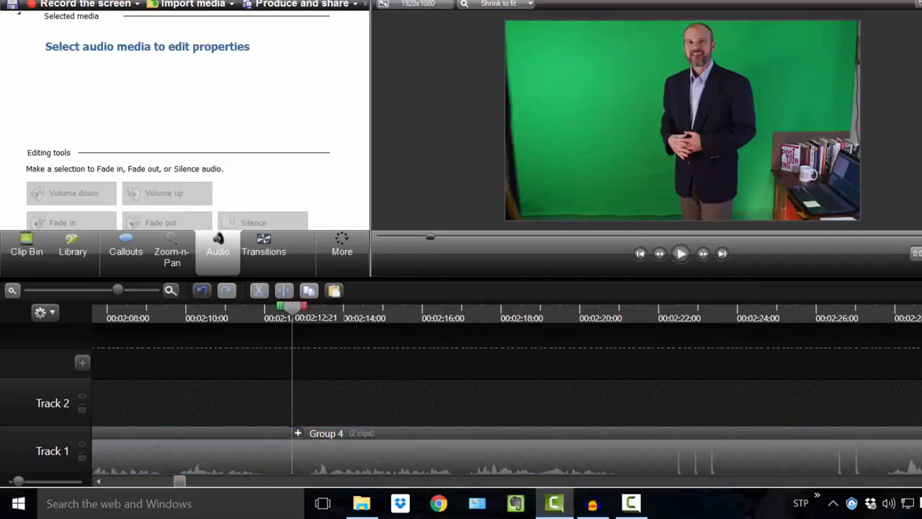
pyautogui.click(11, 289)
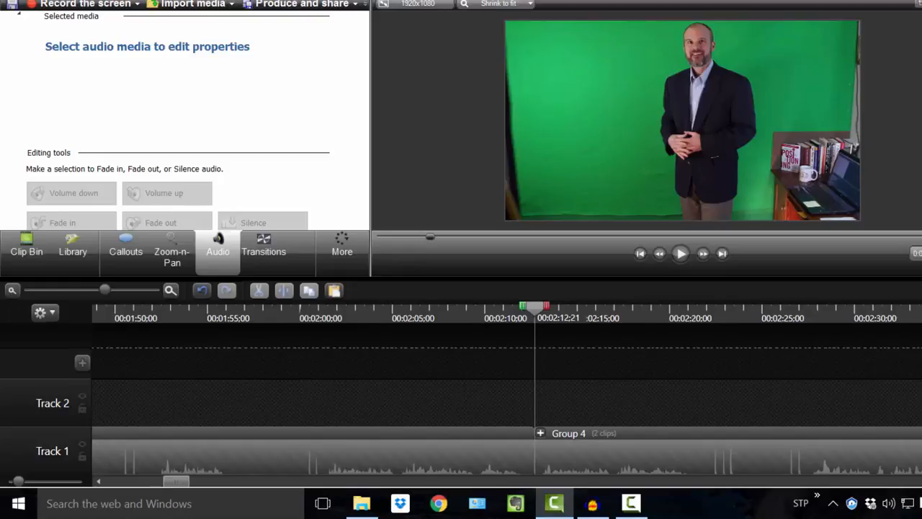
pyautogui.moveTo(534, 307); pyautogui.dragTo(450, 307)
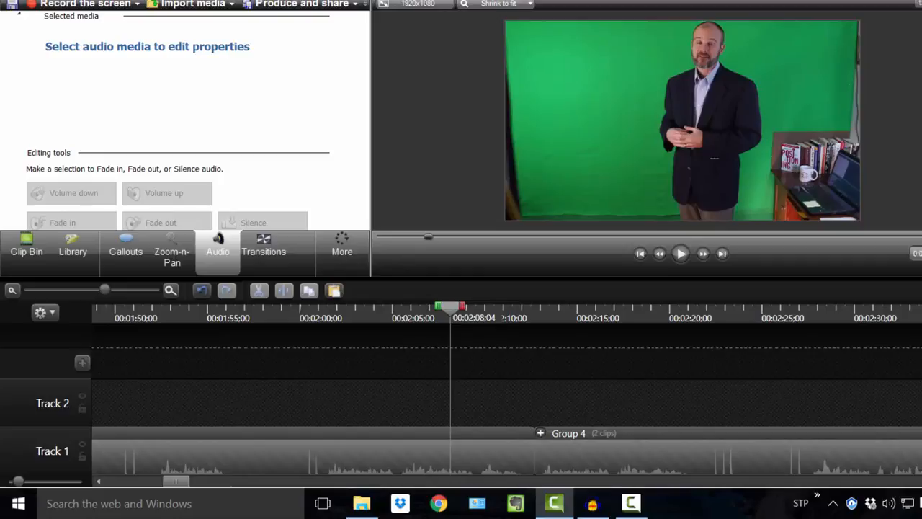
# - Select the next triple- and double-spike range, about 00:02:21 to 00:02:27;07, and examine its waveform in detail and in context
pyautogui.moveTo(450, 308); pyautogui.dragTo(814, 306)
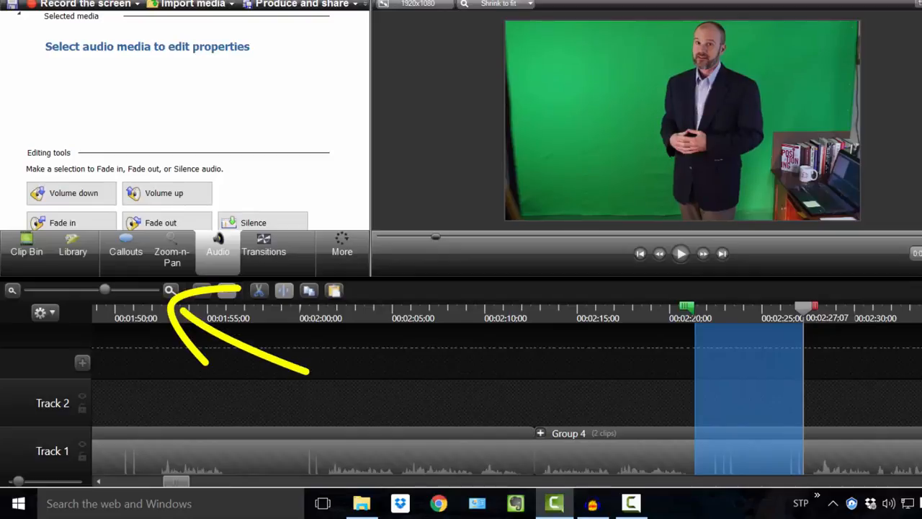
pyautogui.click(170, 290)
pyautogui.click(170, 290)
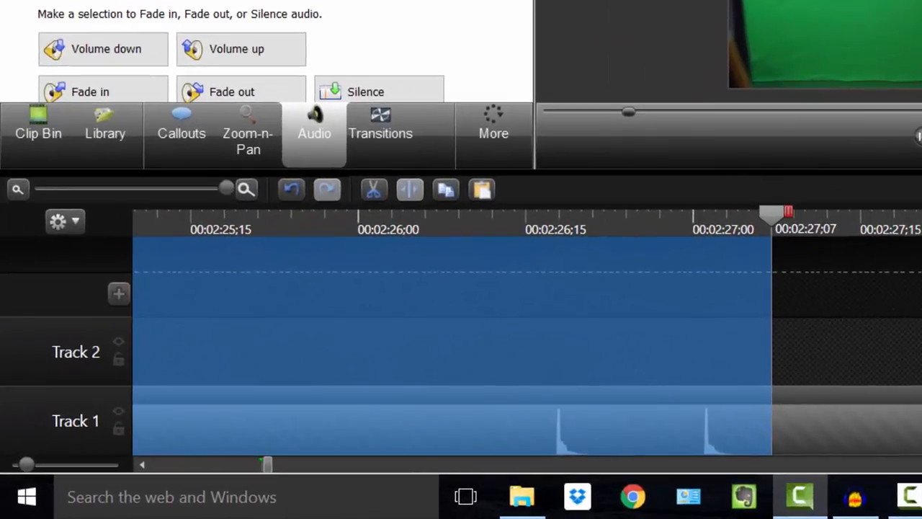
pyautogui.click(17, 188)
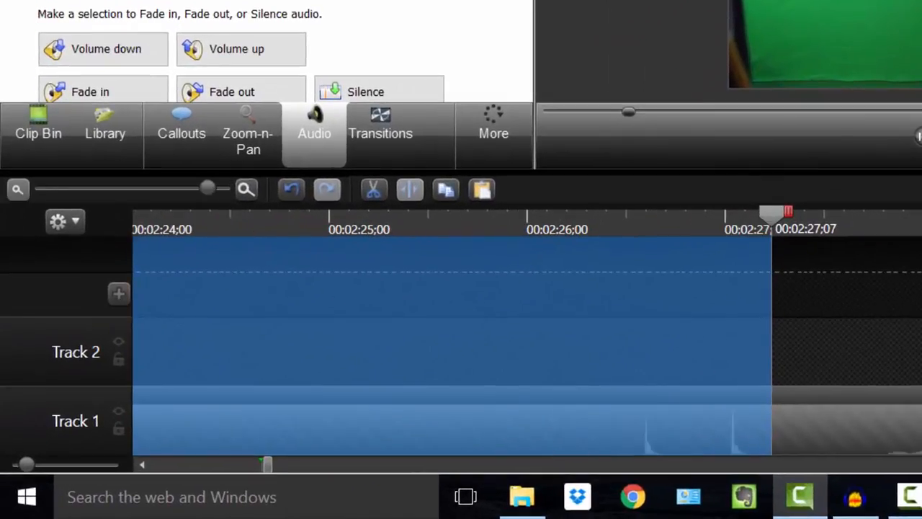
pyautogui.click(18, 188)
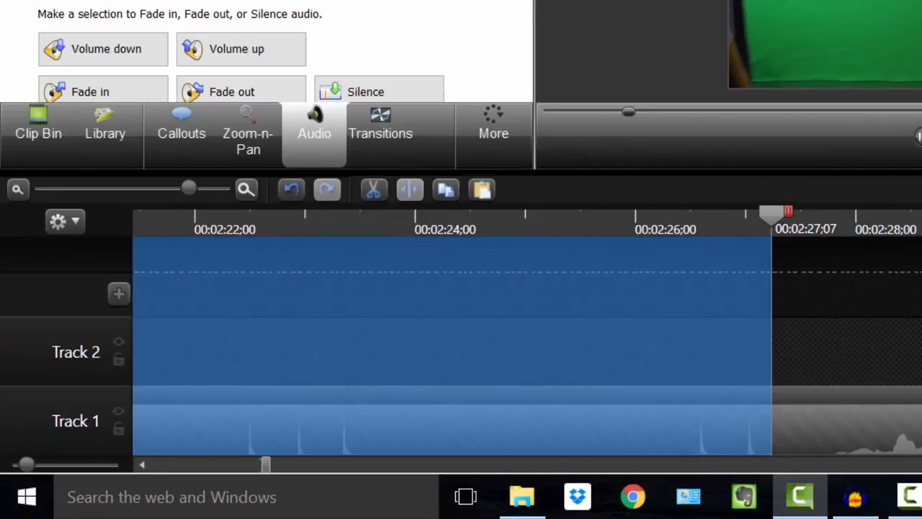
pyautogui.click(17, 189)
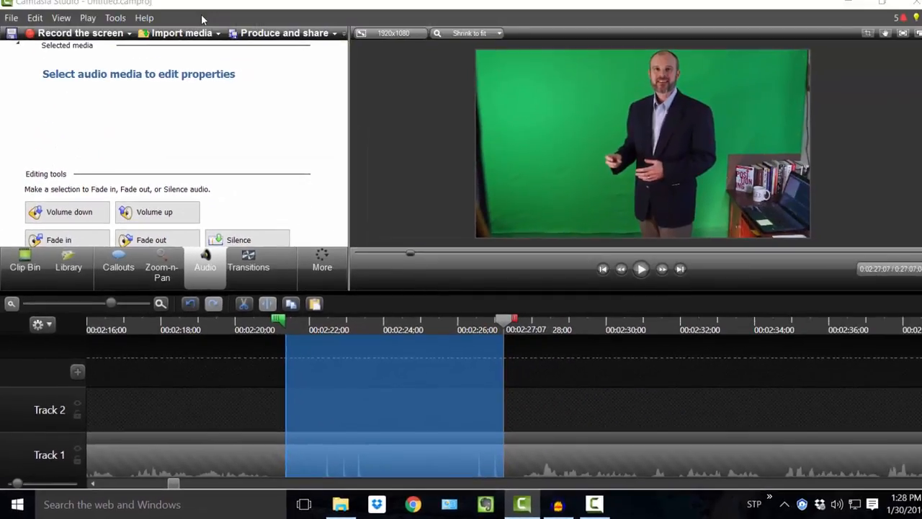
pyautogui.click(18, 189)
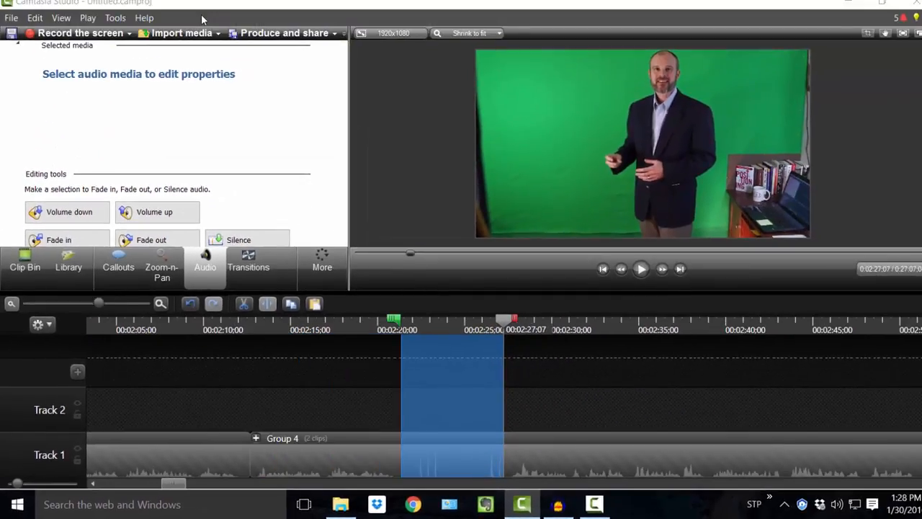
pyautogui.hotkey('ctrl', '-')
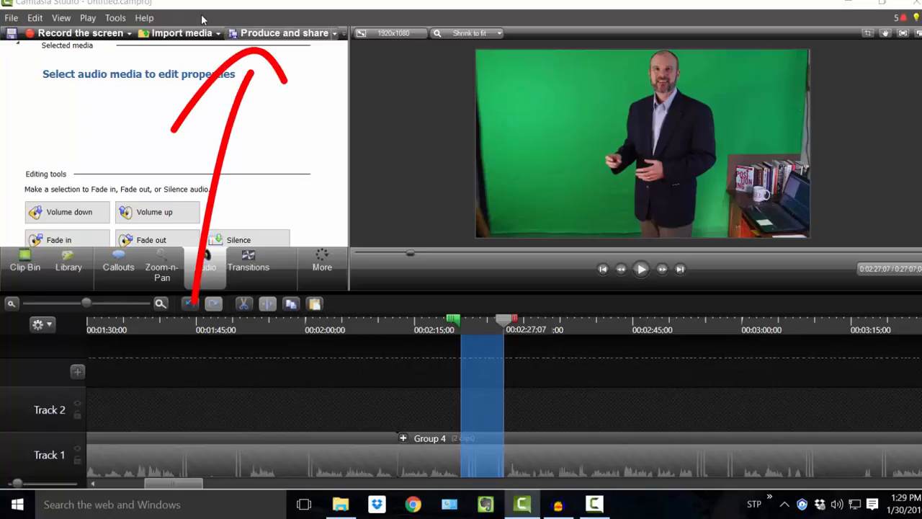
# - Start producing the video, look through the MP4 production presets and proceed to the file name and folder settings
pyautogui.hotkey('ctrl', 'p')
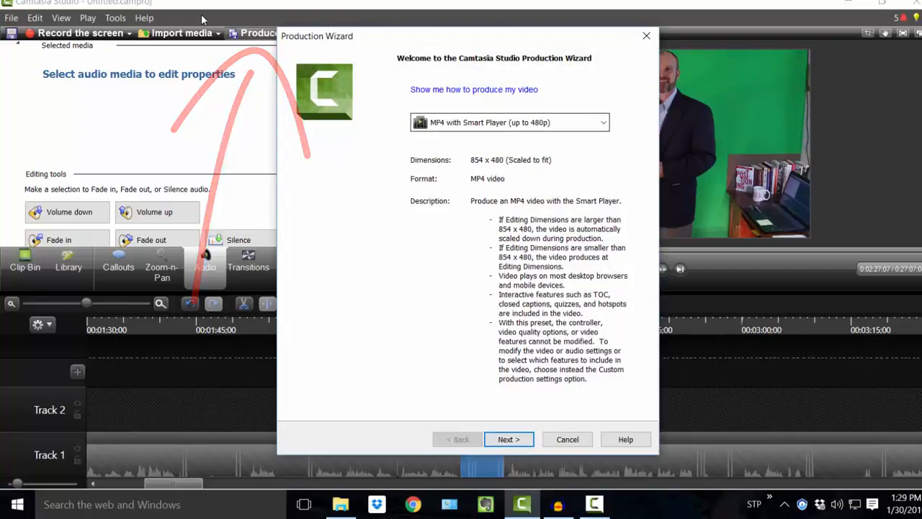
pyautogui.hotkey('alt', 'Down')
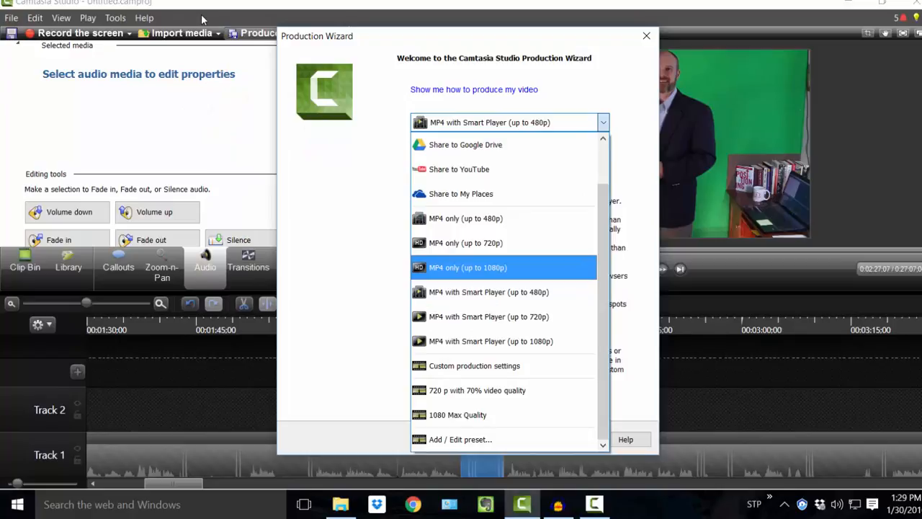
pyautogui.press('Escape')
pyautogui.press('Up')
pyautogui.press('Return')
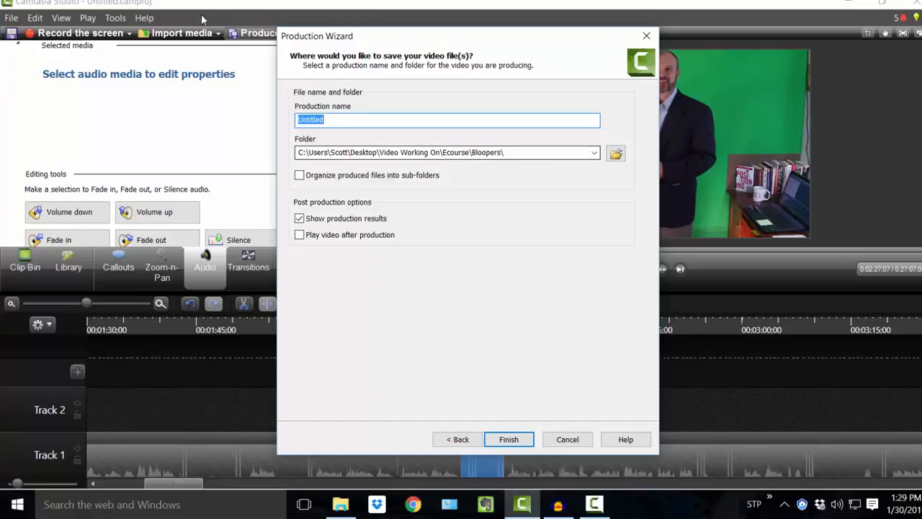
# - Enter Website 1st Edit as the production name and cancel the production without rendering
pyautogui.write('Website 1')
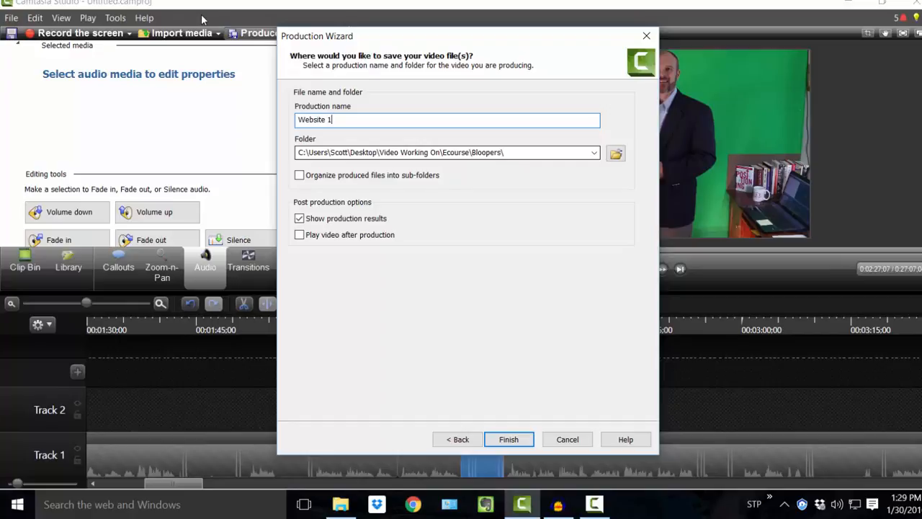
pyautogui.write('st Edit')
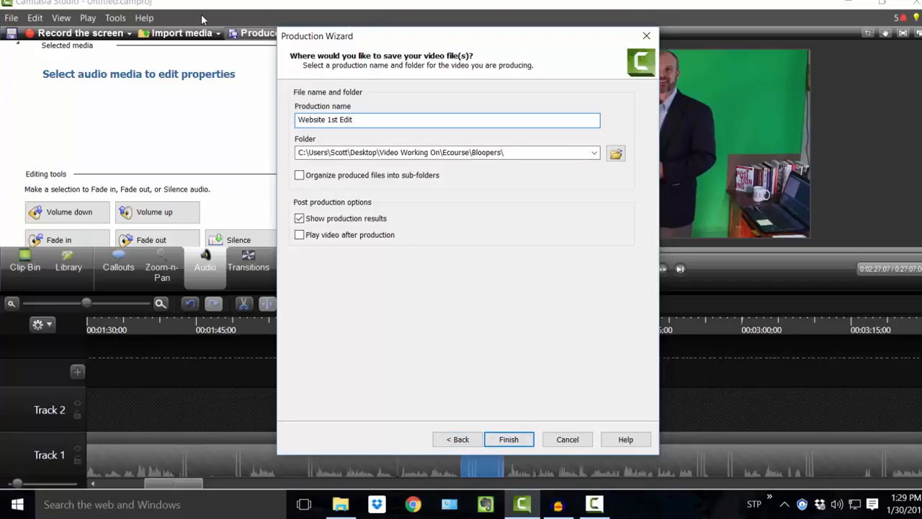
pyautogui.press('Escape')
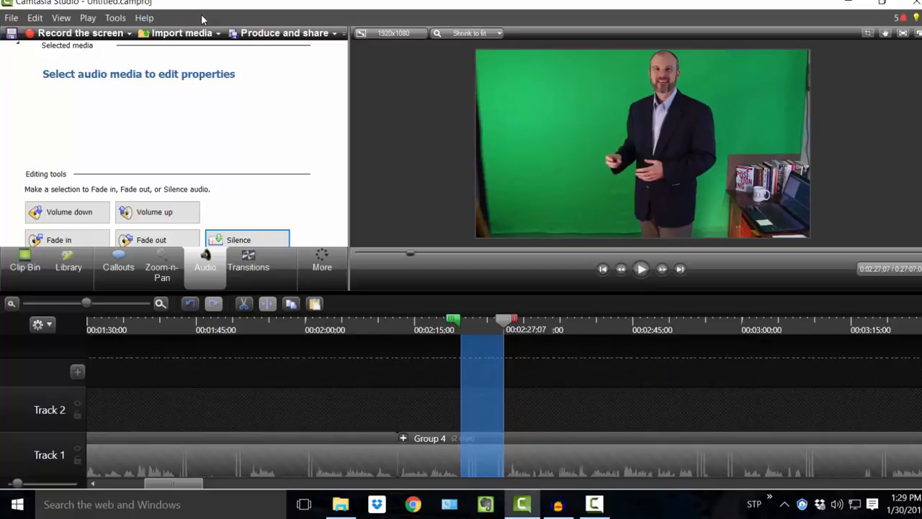
# - View the 18 Website Overview folder in File Explorer, return to Camtasia and move the playhead to 00:02:25;08
pyautogui.hotkey('alt', 'Tab')
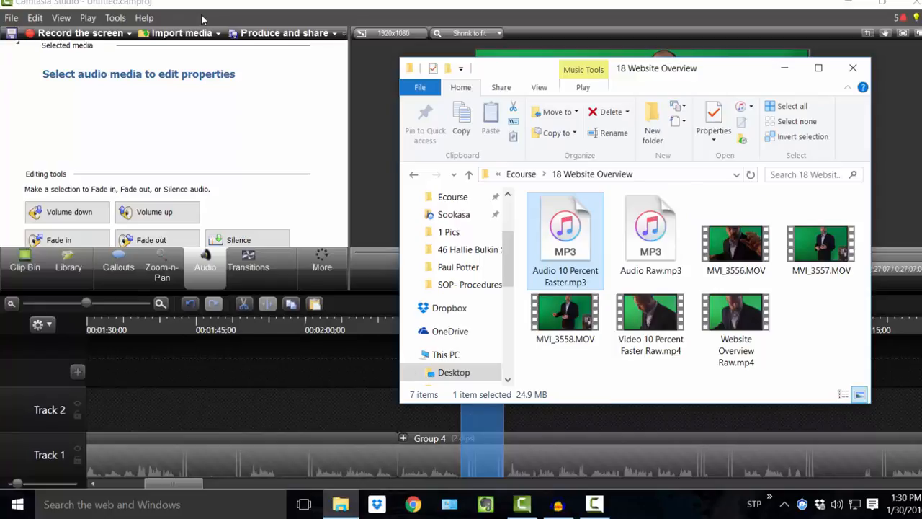
pyautogui.hotkey('alt', 'Tab')
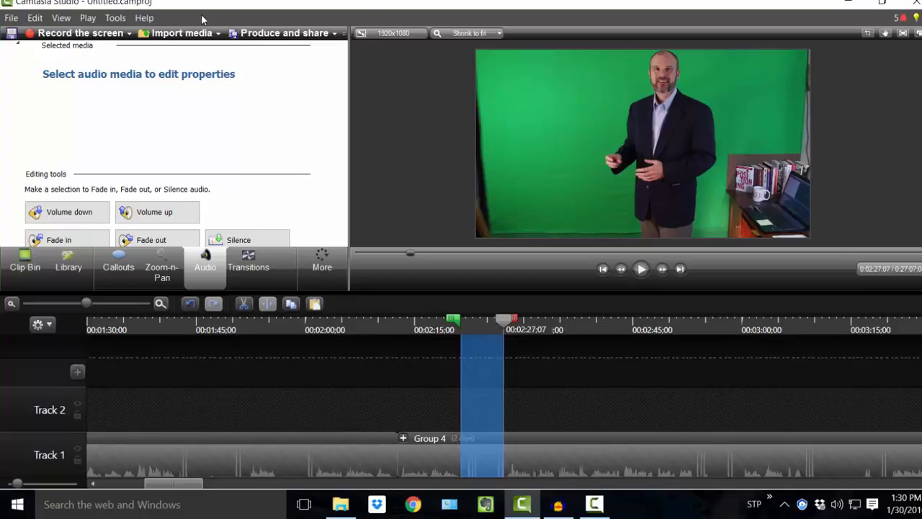
pyautogui.hotkey('ctrl', 'Left')
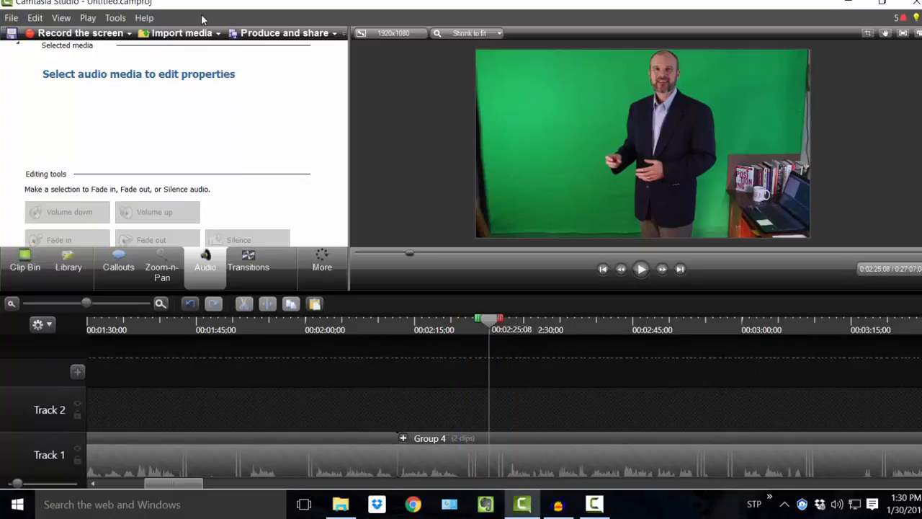